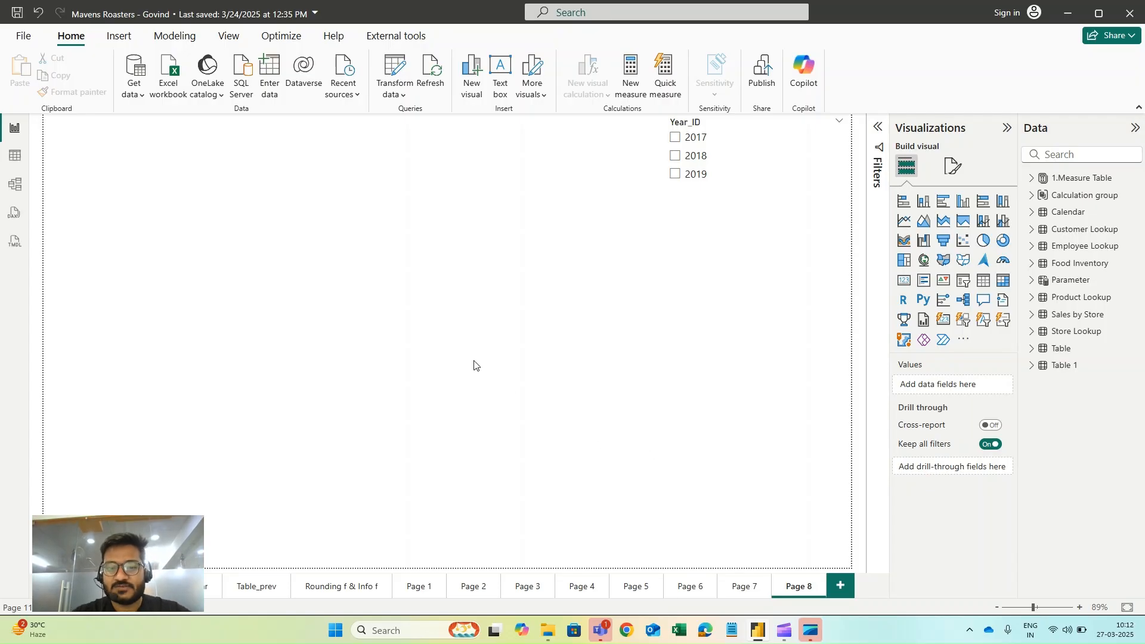
- Insert a Card (new) visual, move it to the middle of the page and widen it
left_click(943, 325)
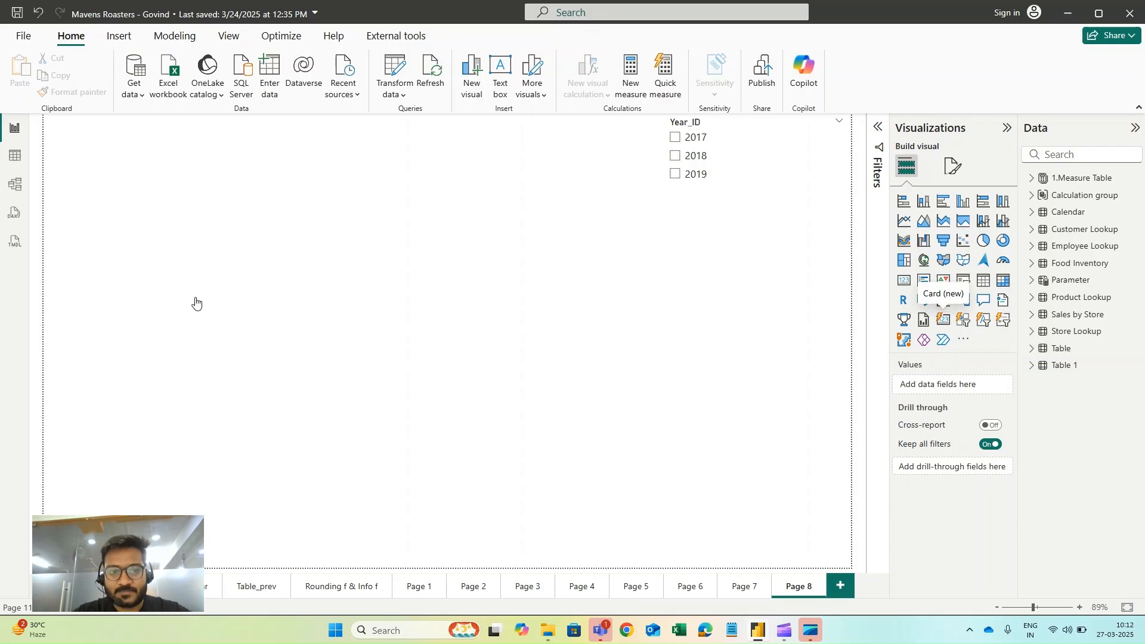
left_click_drag(312, 401, 414, 279)
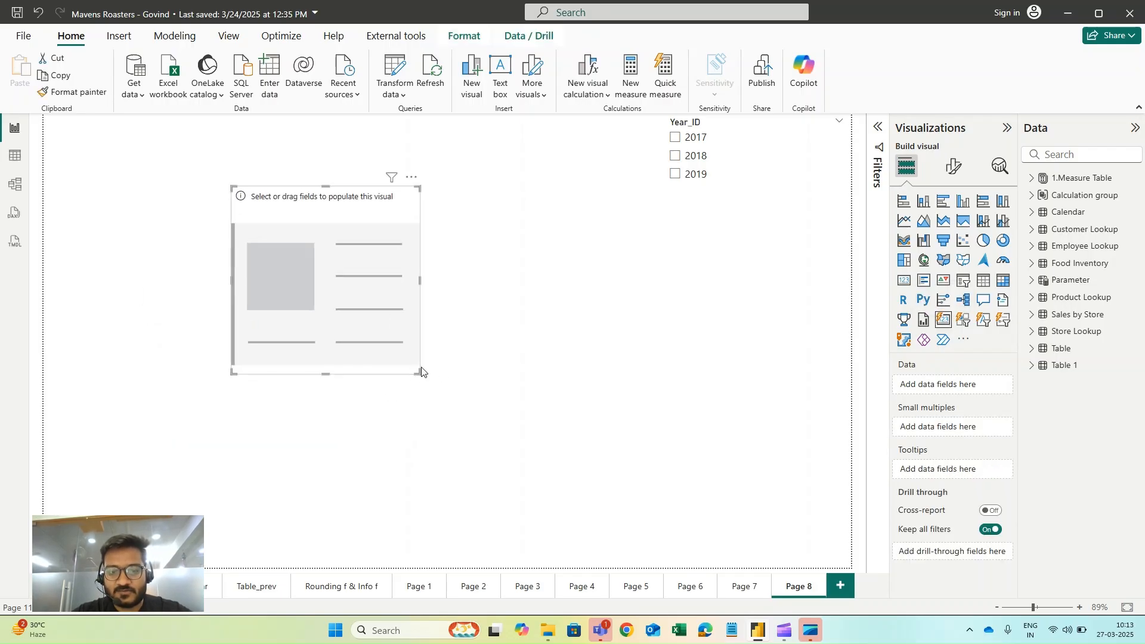
left_click_drag(422, 377, 549, 348)
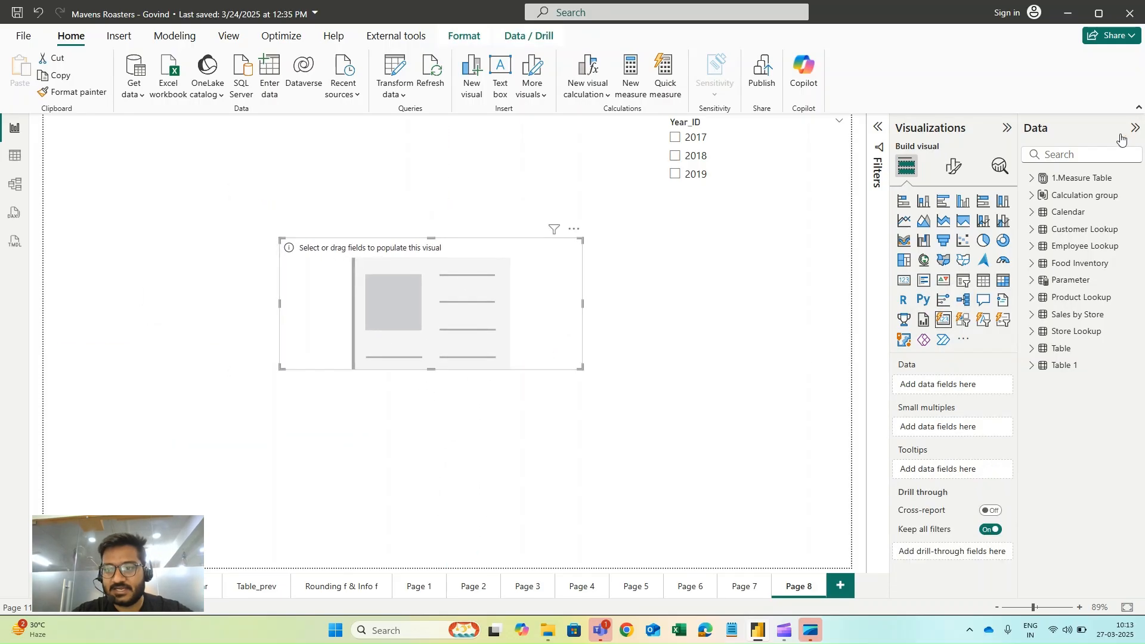
- Search the fields for "cust", add the Customer Sales measure to the card, and clear the search
left_click(1087, 156)
type("cust")
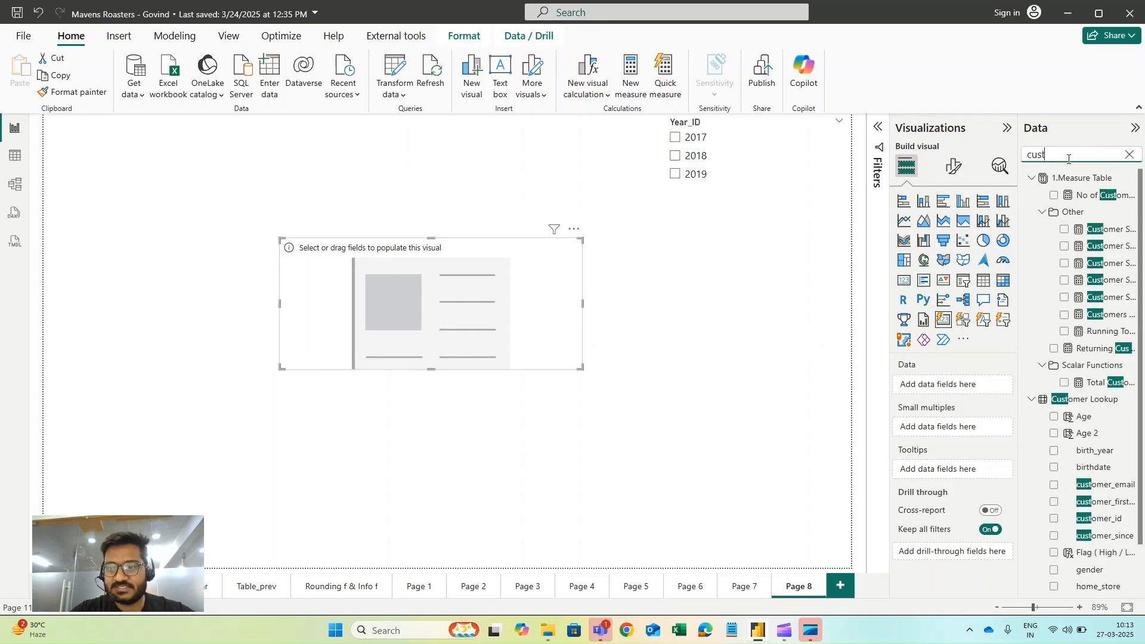
left_click(1104, 229)
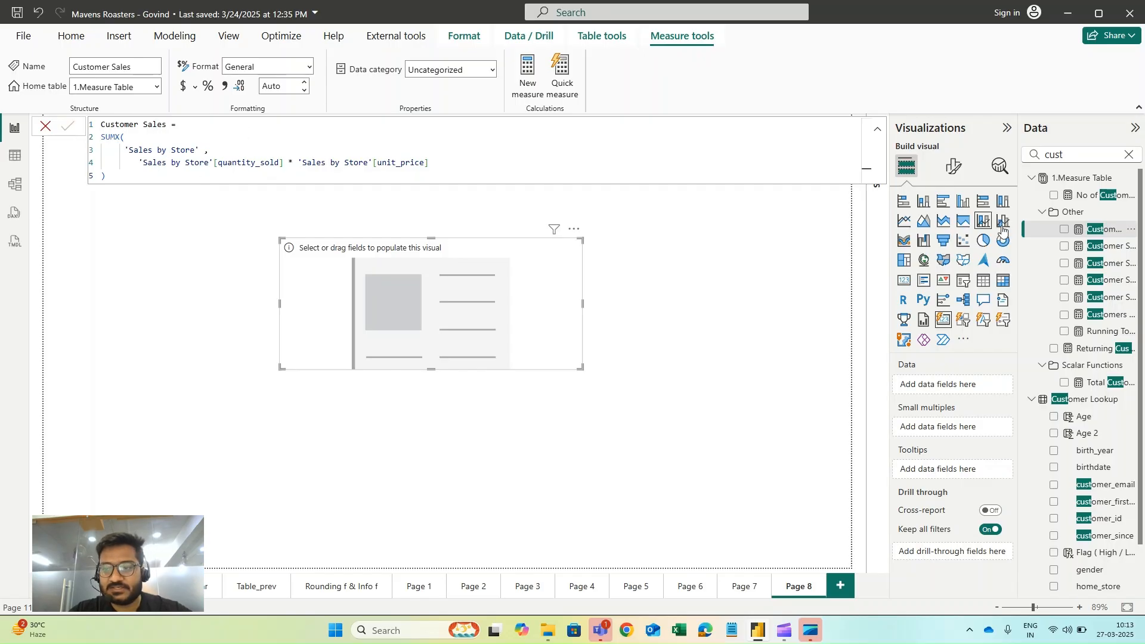
left_click_drag(1087, 236, 355, 316)
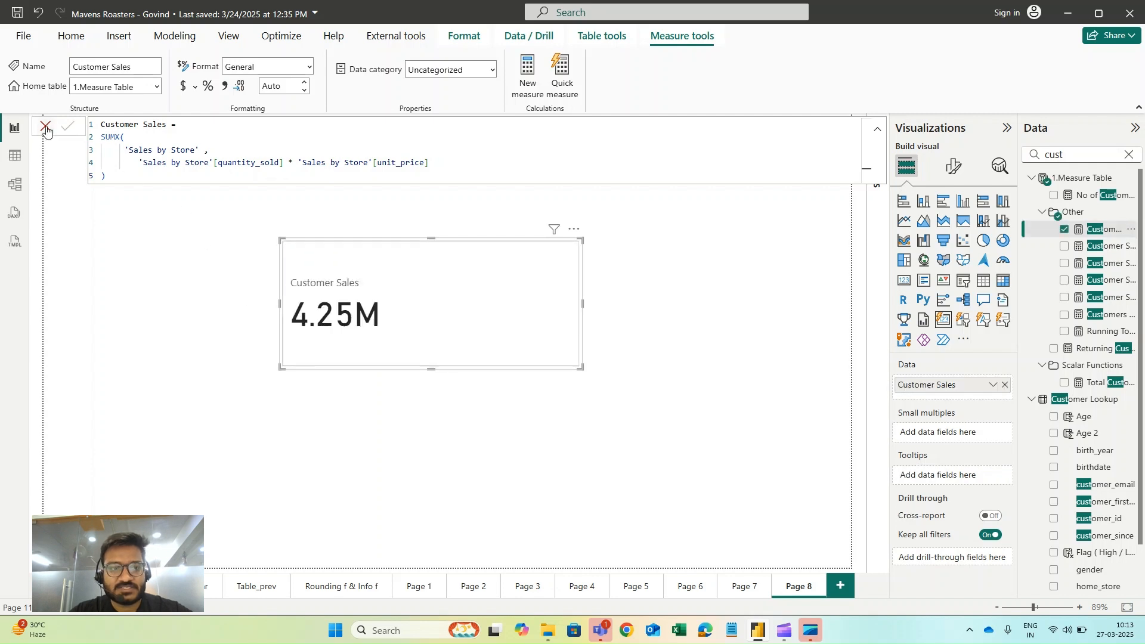
left_click(346, 343)
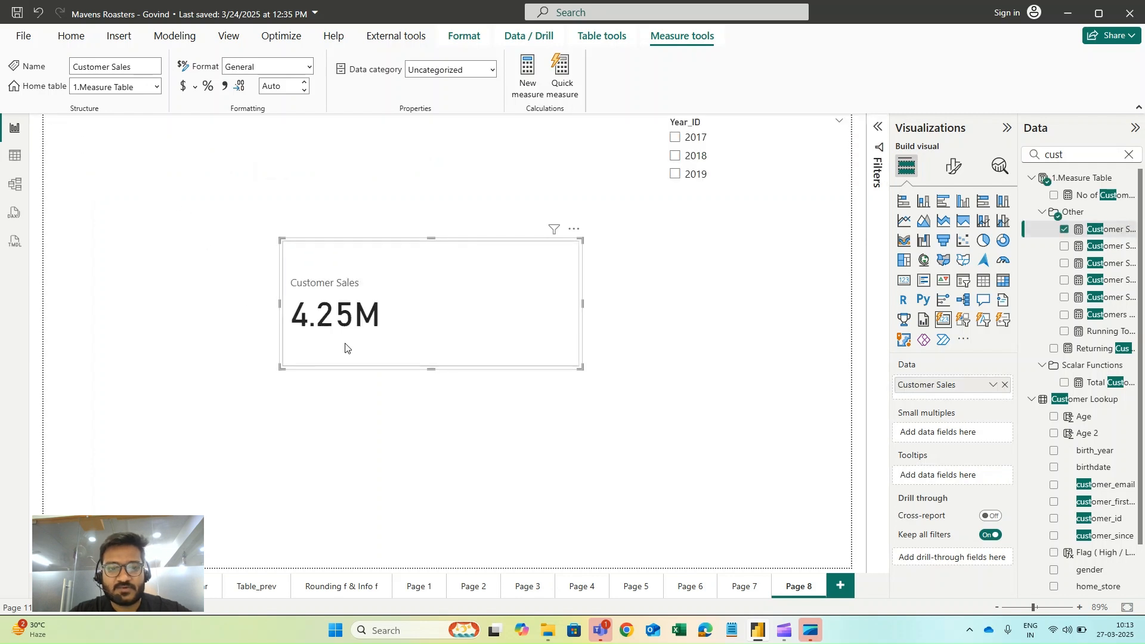
left_click(392, 398)
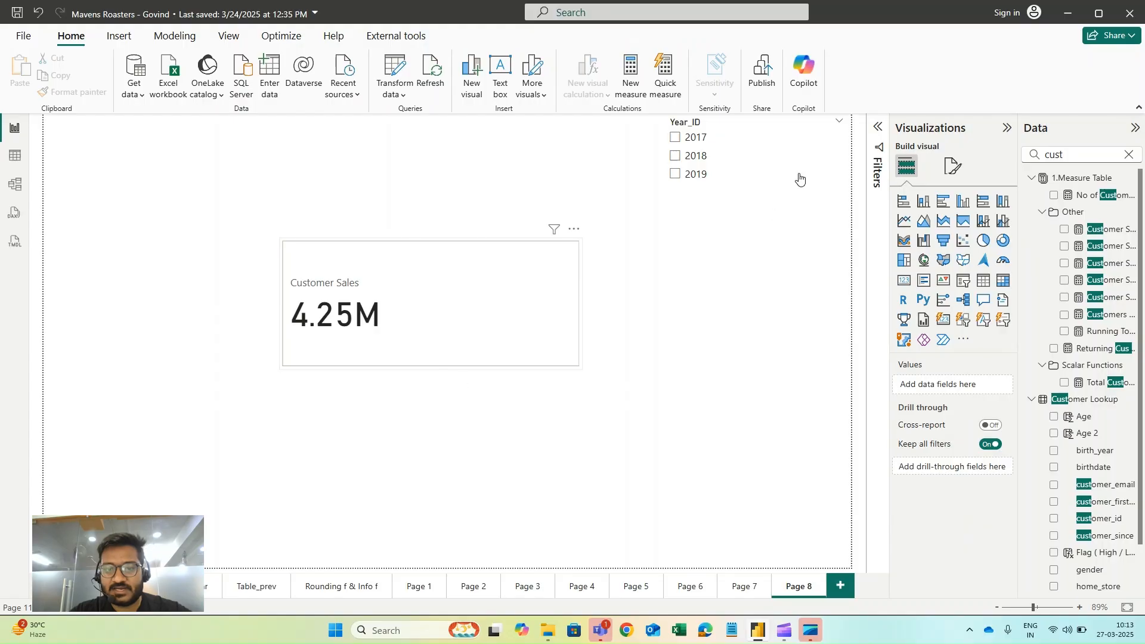
left_click(449, 304)
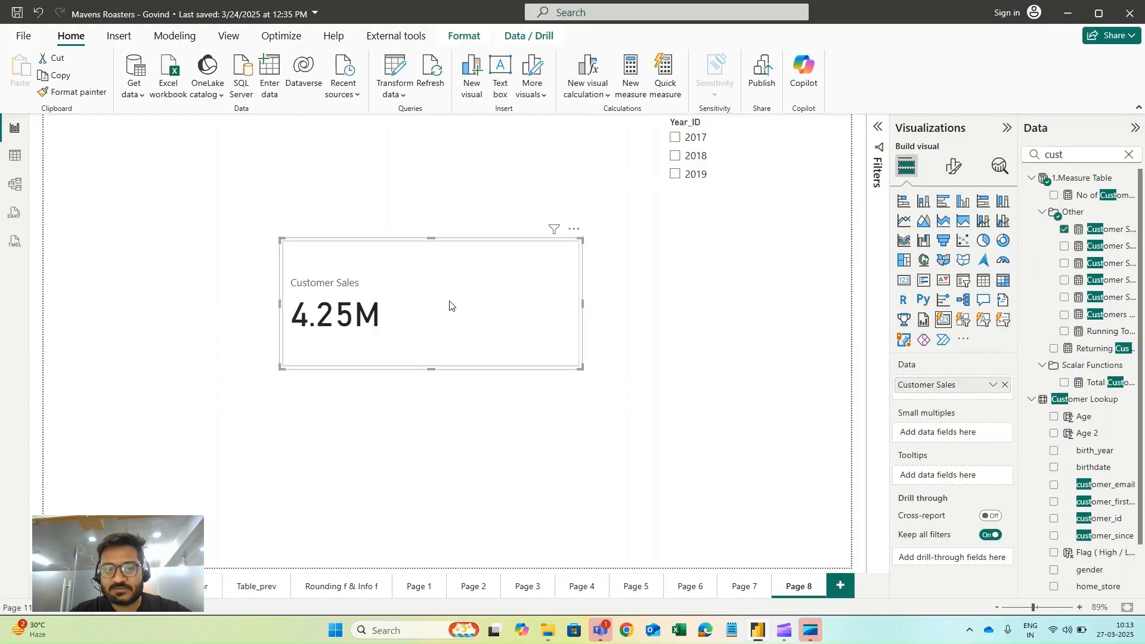
left_click(1129, 155)
- Check the card for each Year_ID value, 2017, 2018 and 2019, and leave the slicer filtered to 2018
left_click(697, 138)
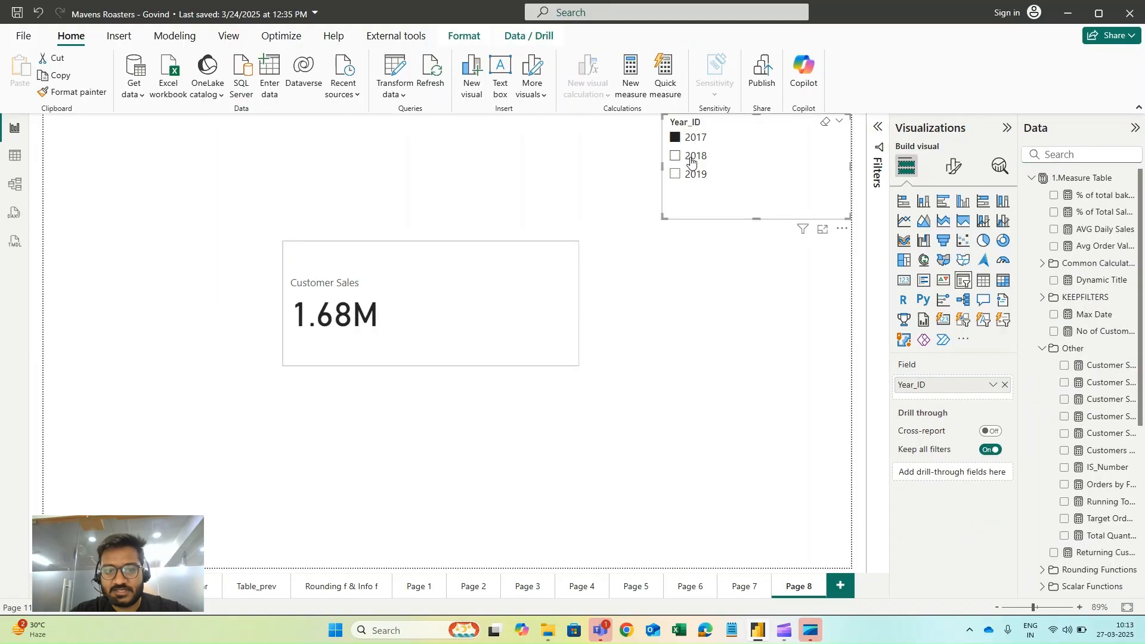
left_click(695, 156)
left_click(694, 175)
left_click(639, 282)
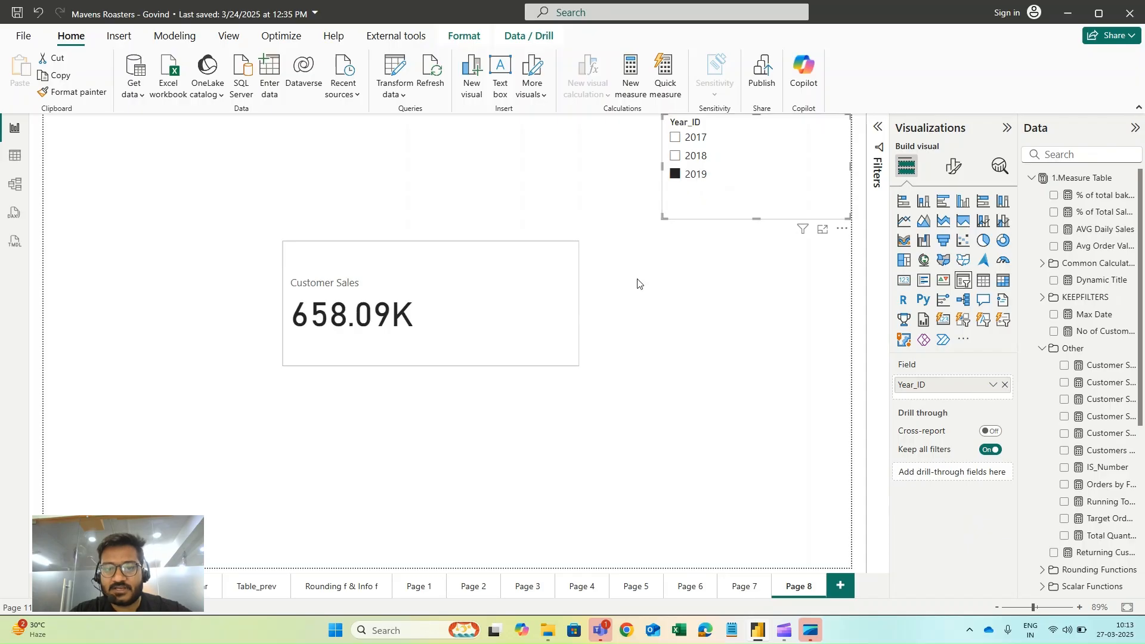
left_click(546, 325)
left_click(676, 156)
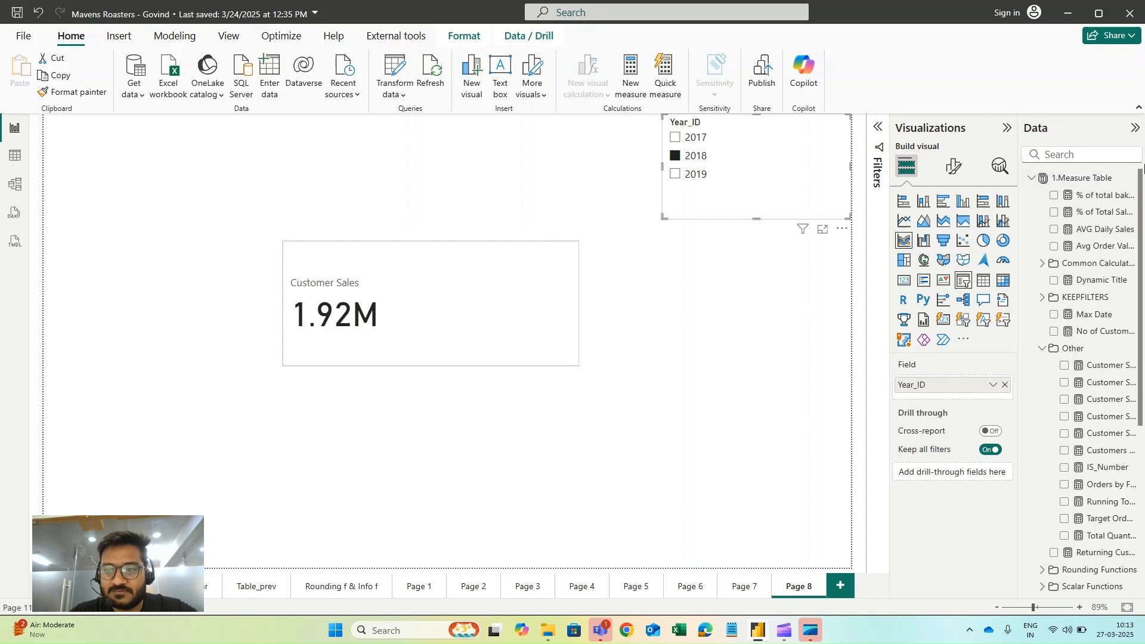
- Create a new measure in 1.Measure Table named "Customer Sales Last Year"
right_click(1044, 179)
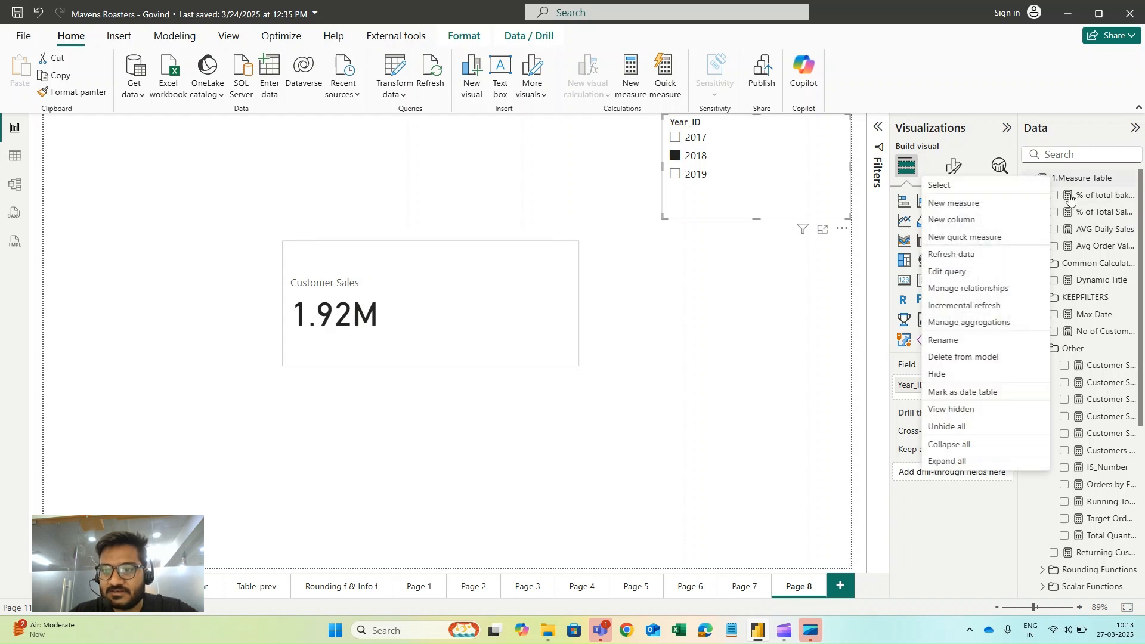
left_click(967, 207)
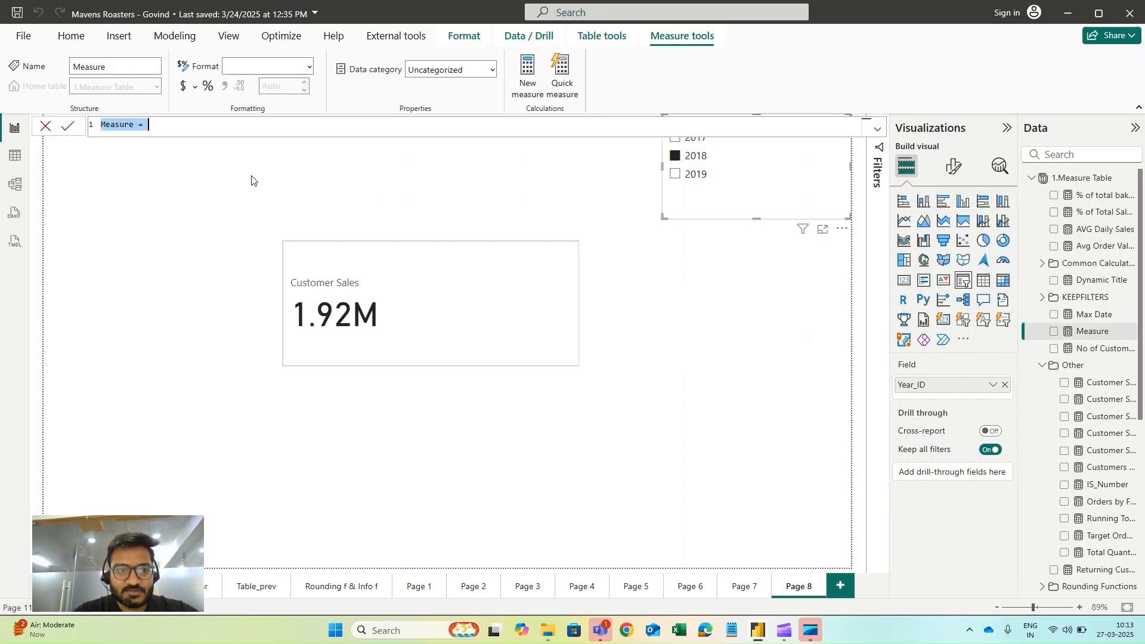
type("Custome")
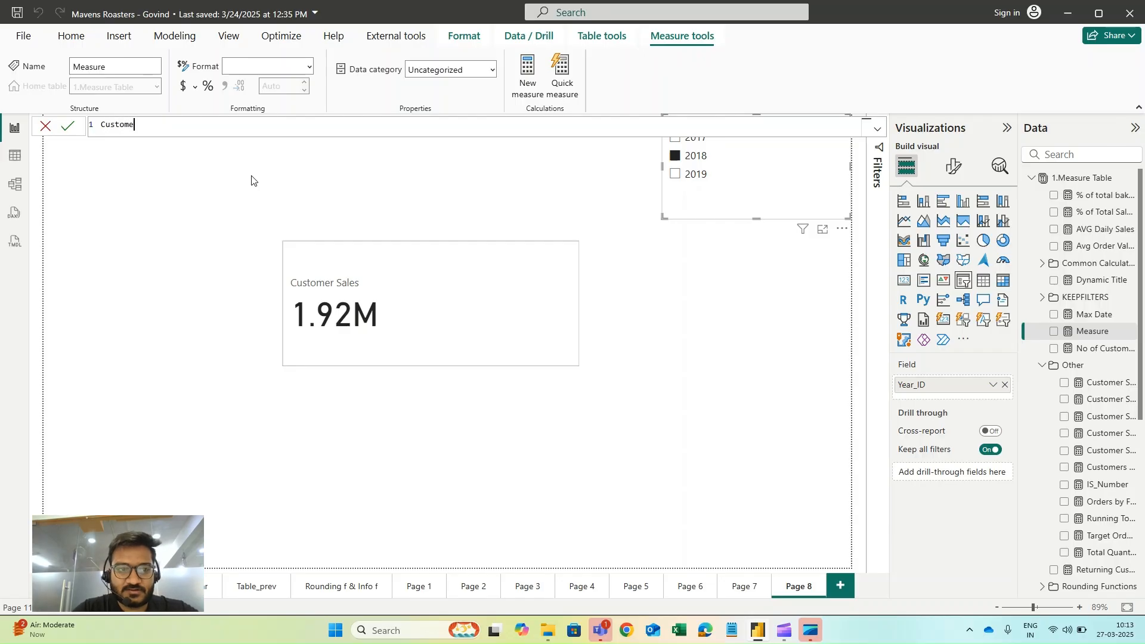
type("r Sales ")
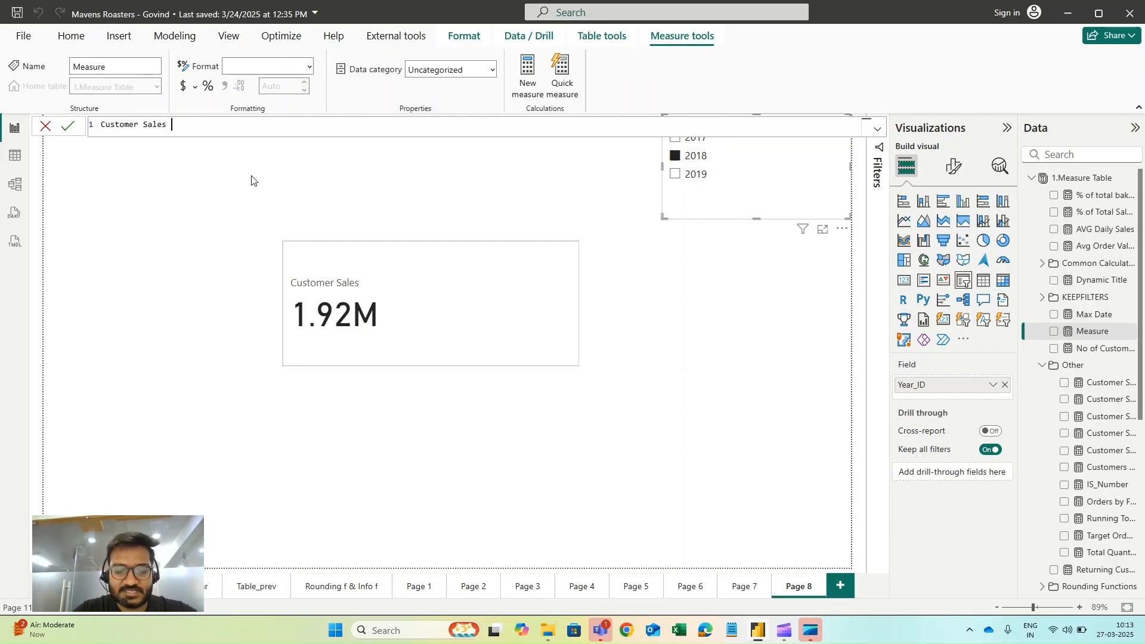
type("Last Year =")
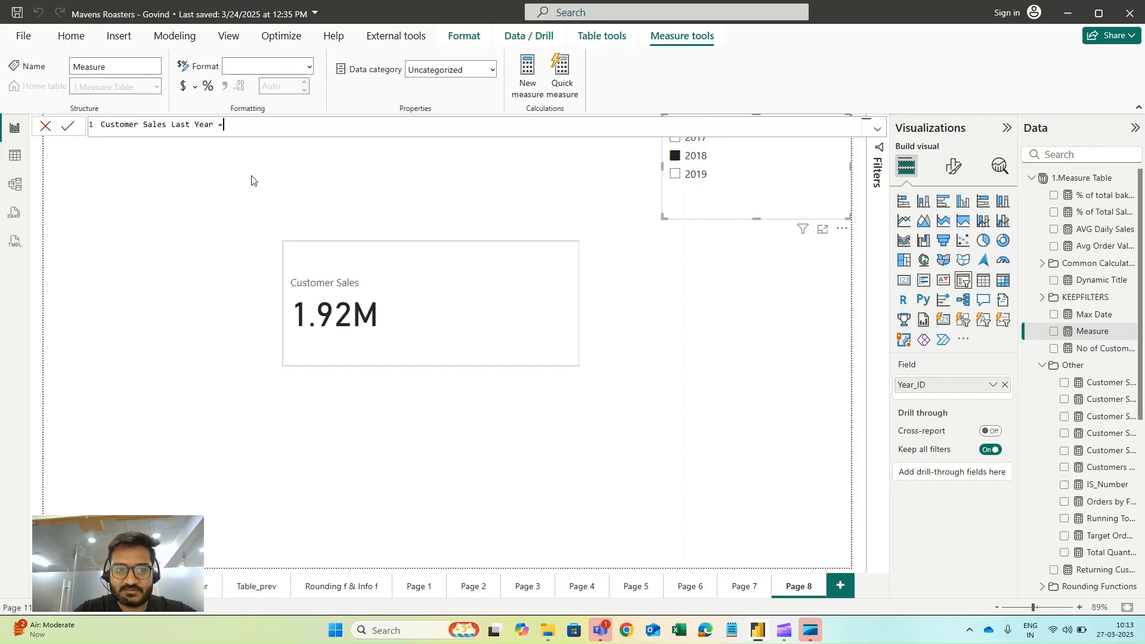
- Start the measure's formula on a new line with CALCULATE and use [Customer Sales] as its expression
key("shift+Return")
type("CALCULATE(")
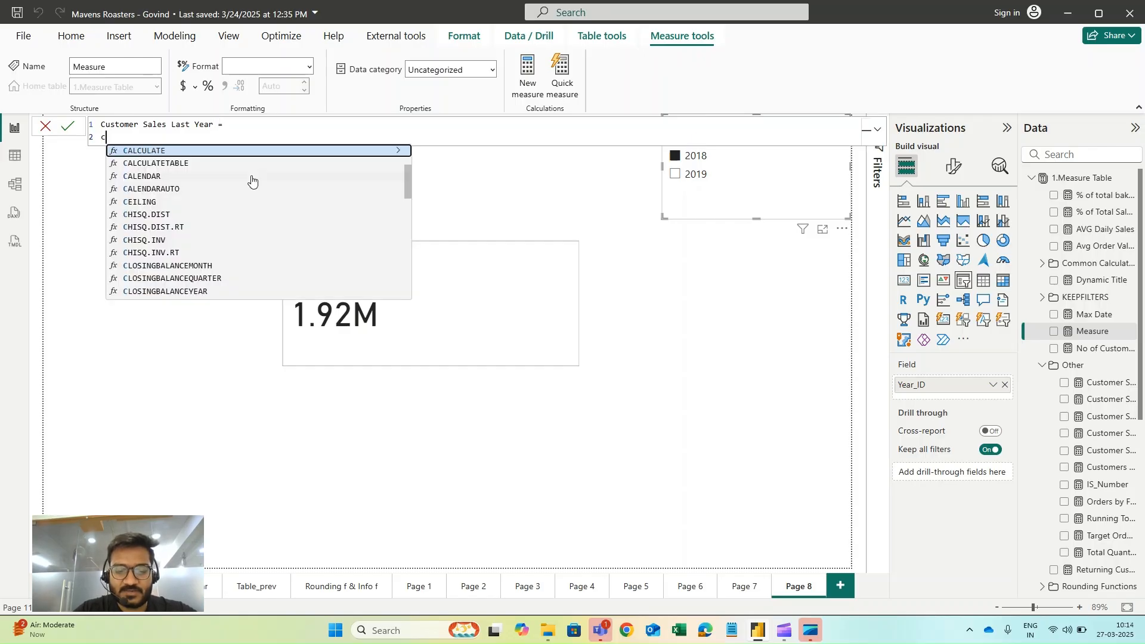
key("shift+Return")
type("cus")
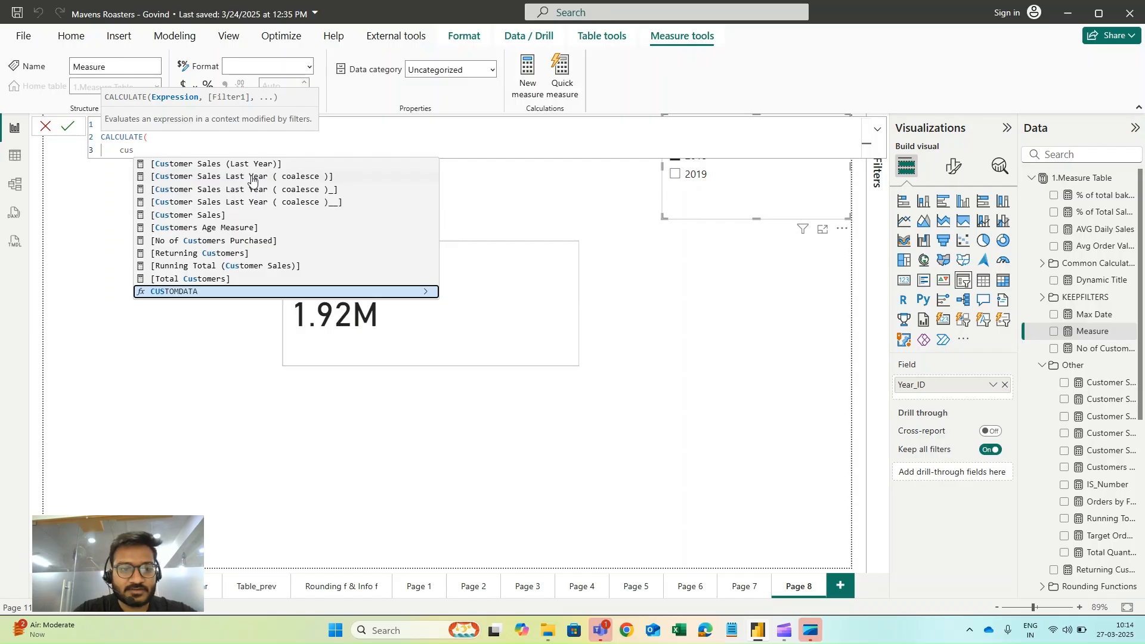
type("t")
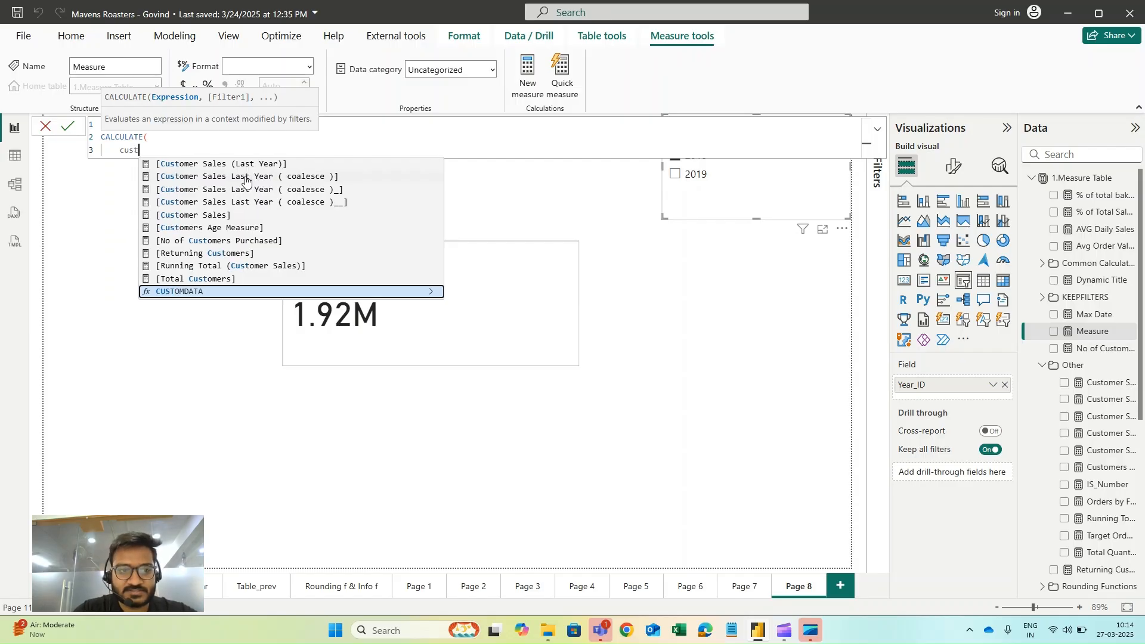
type("omer")
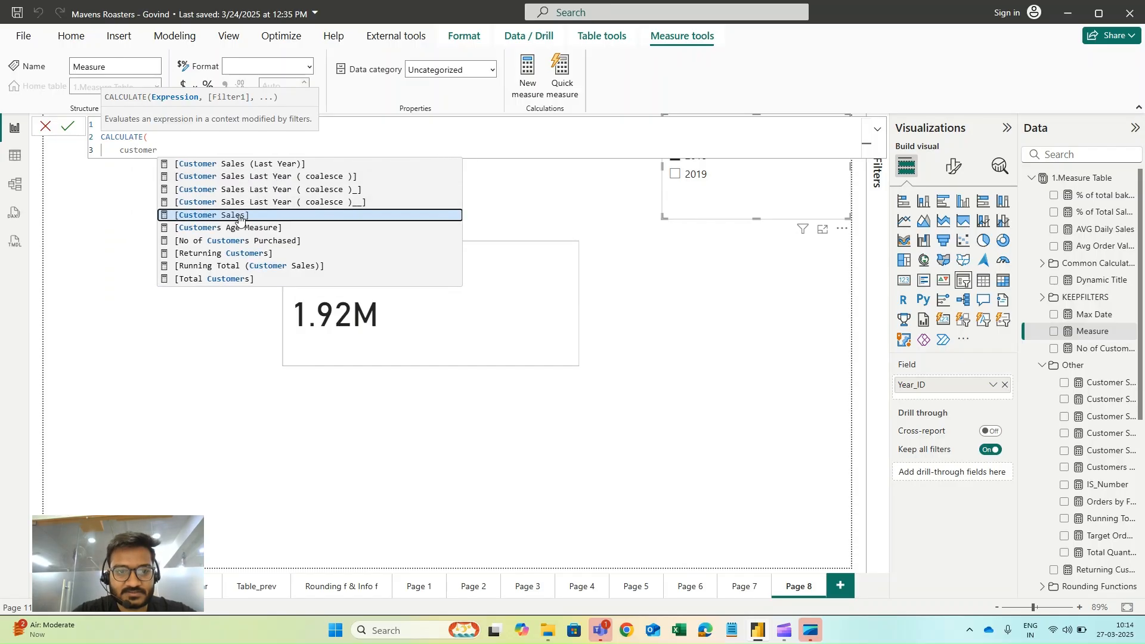
left_click(240, 219)
type(",")
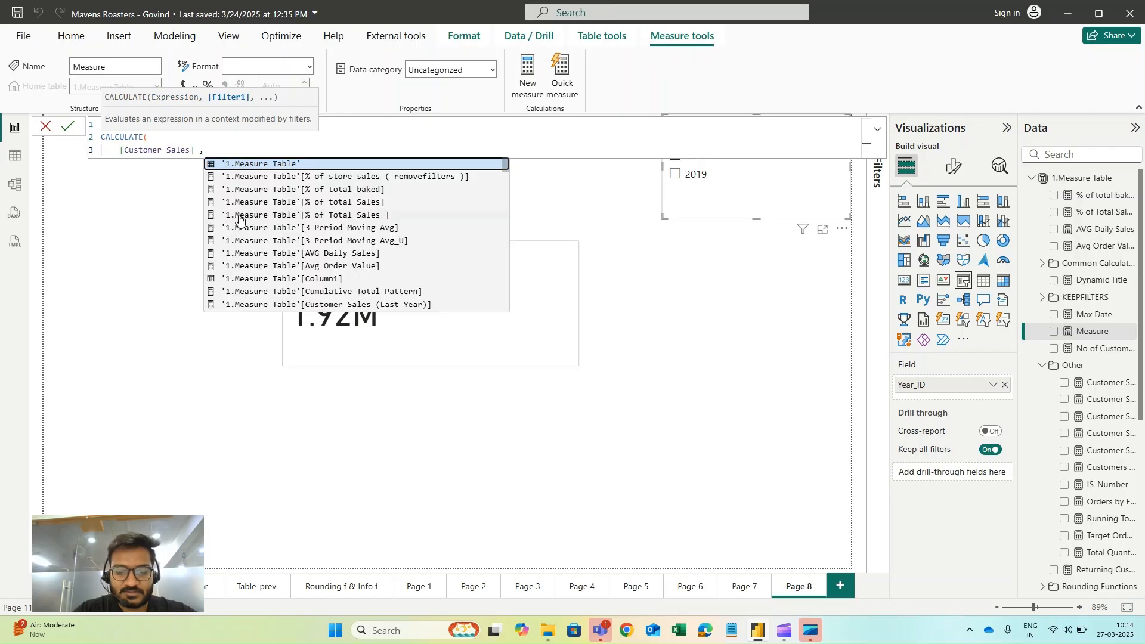
- Add SAMEPERIODLASTYEAR('Calendar'[Transaction_Date]) as the CALCULATE filter, commit the measure and close the formula editor
key("shift+Return")
type("sam")
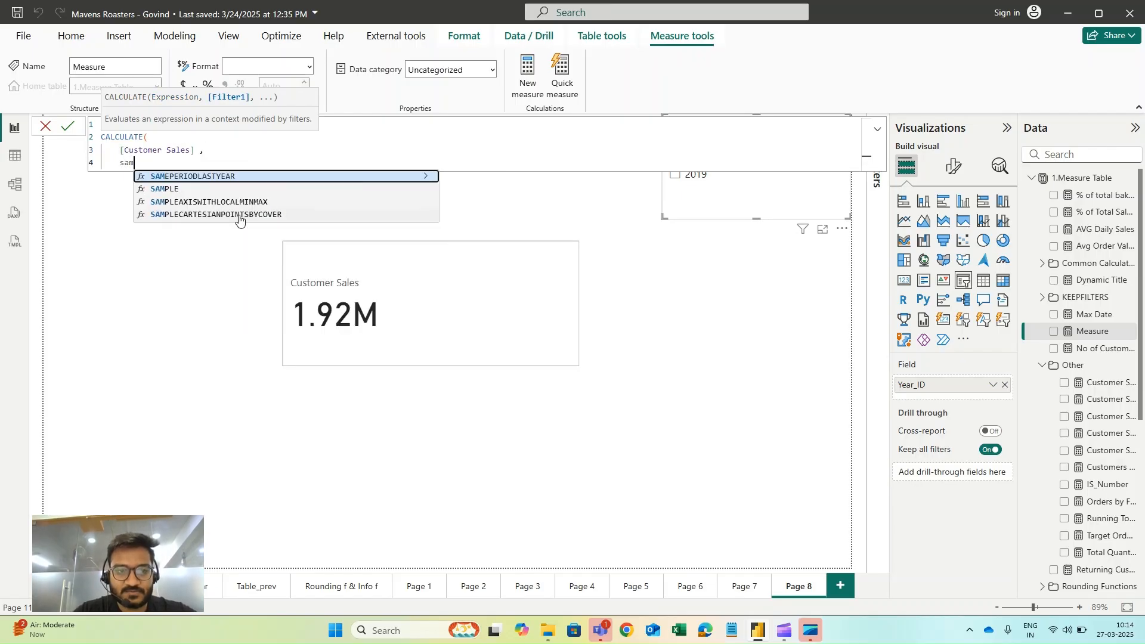
left_click(244, 177)
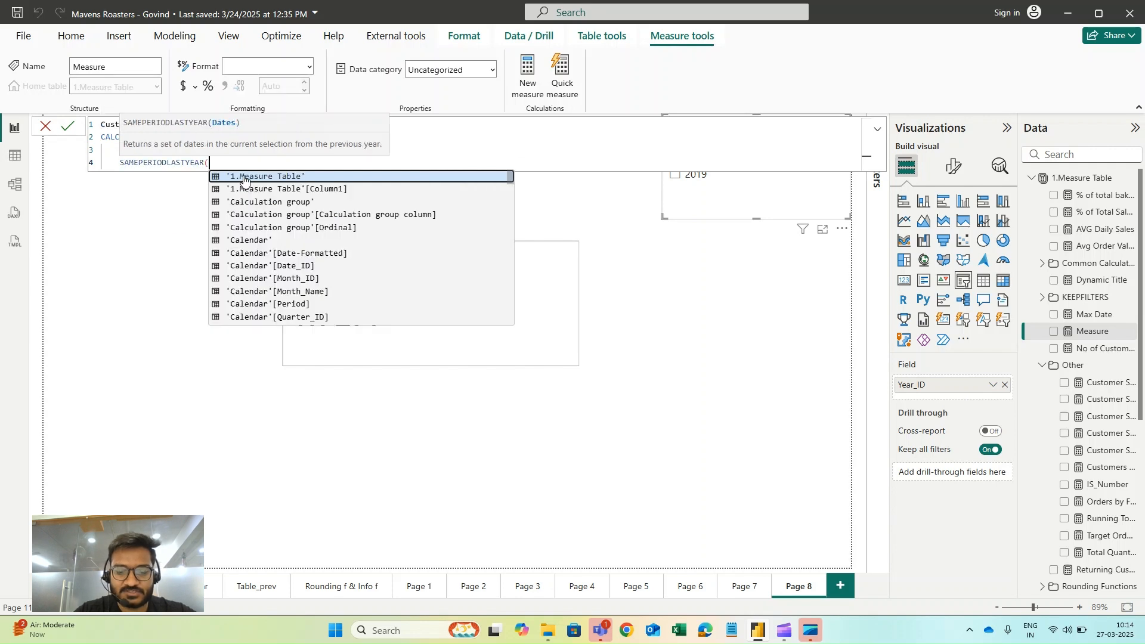
key("shift+Return")
type("date")
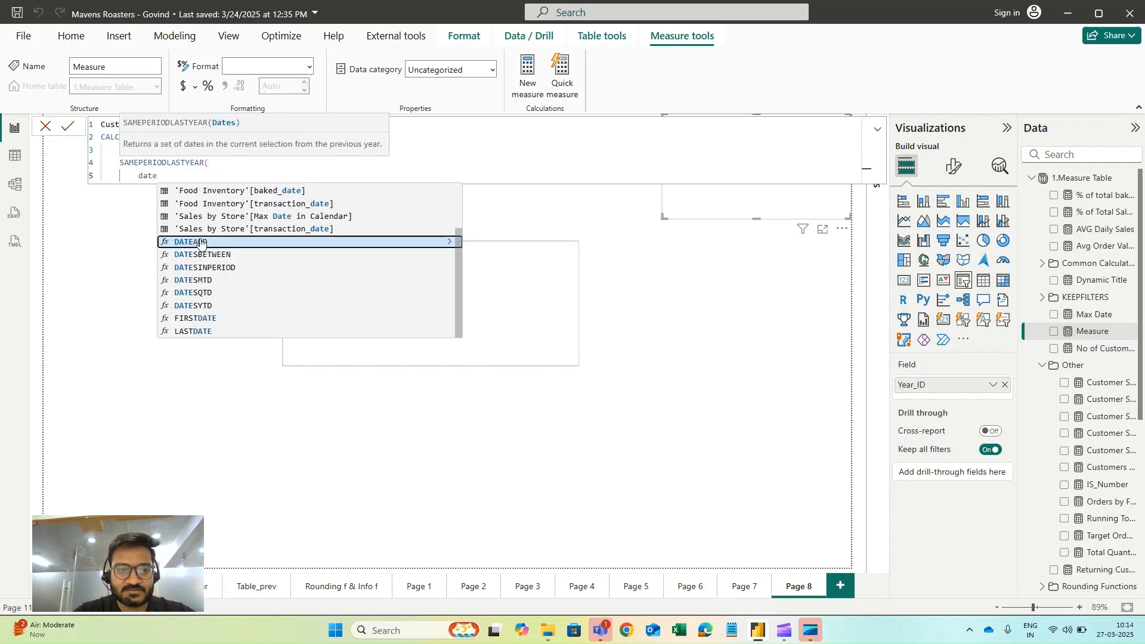
scroll(200, 242, "up", 2)
scroll(220, 260, "down", 2)
scroll(222, 257, "up", 2)
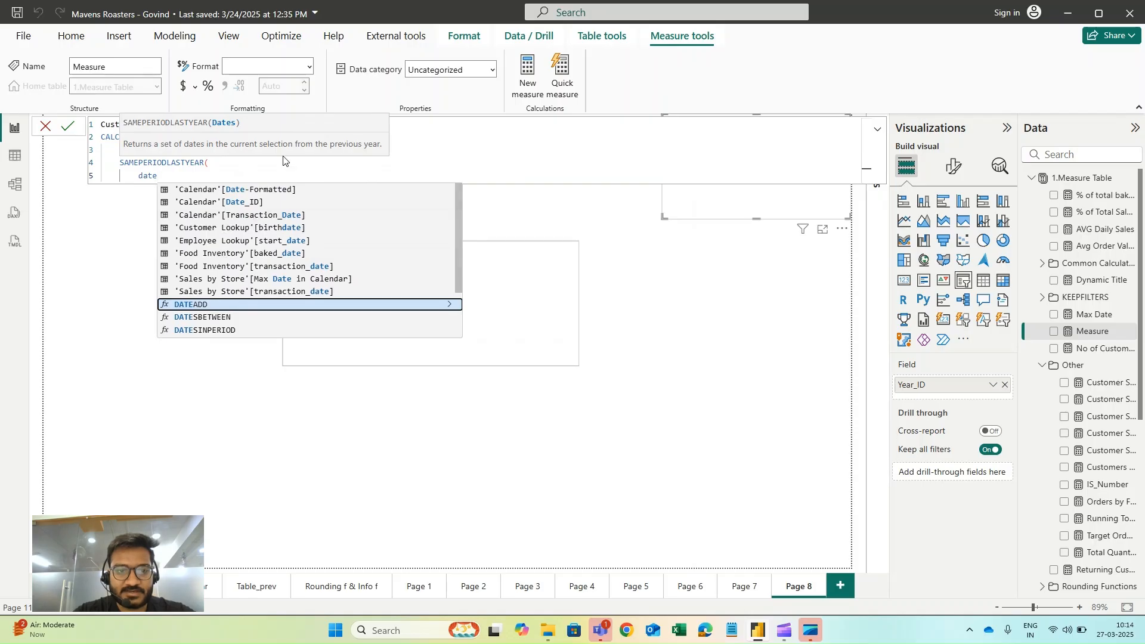
left_click(268, 215)
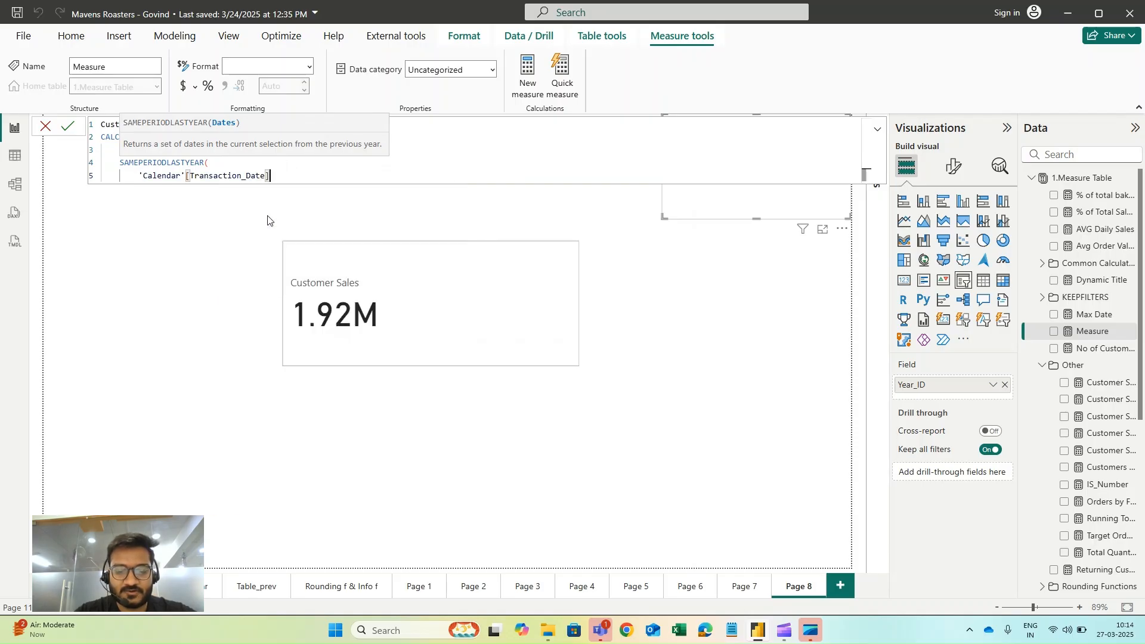
type(")")
key("Return")
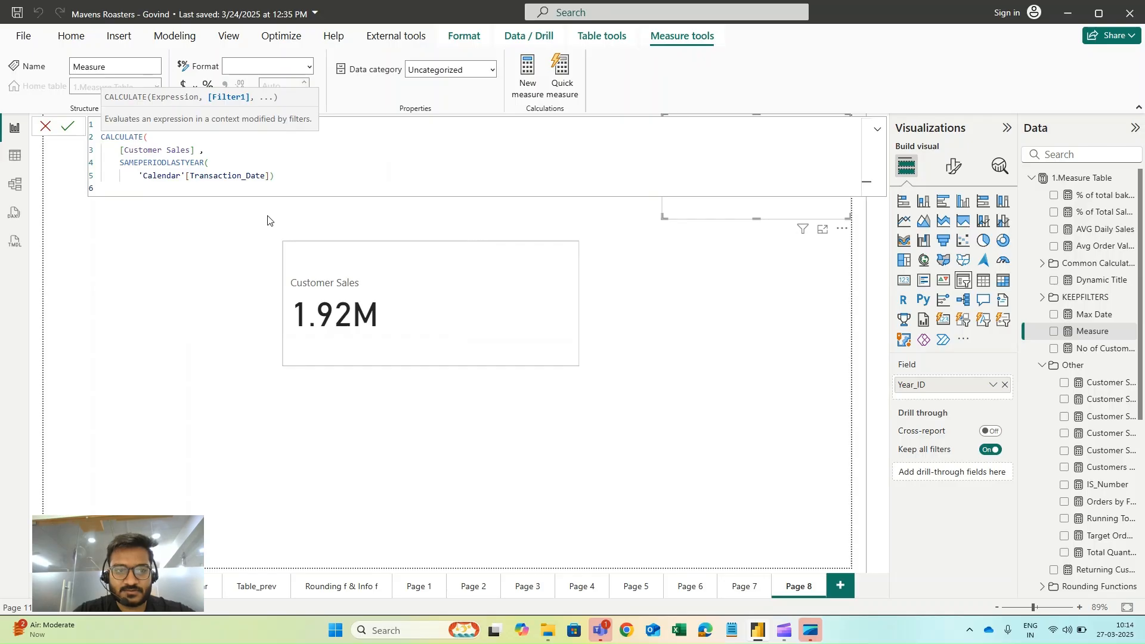
type(")")
key("Return")
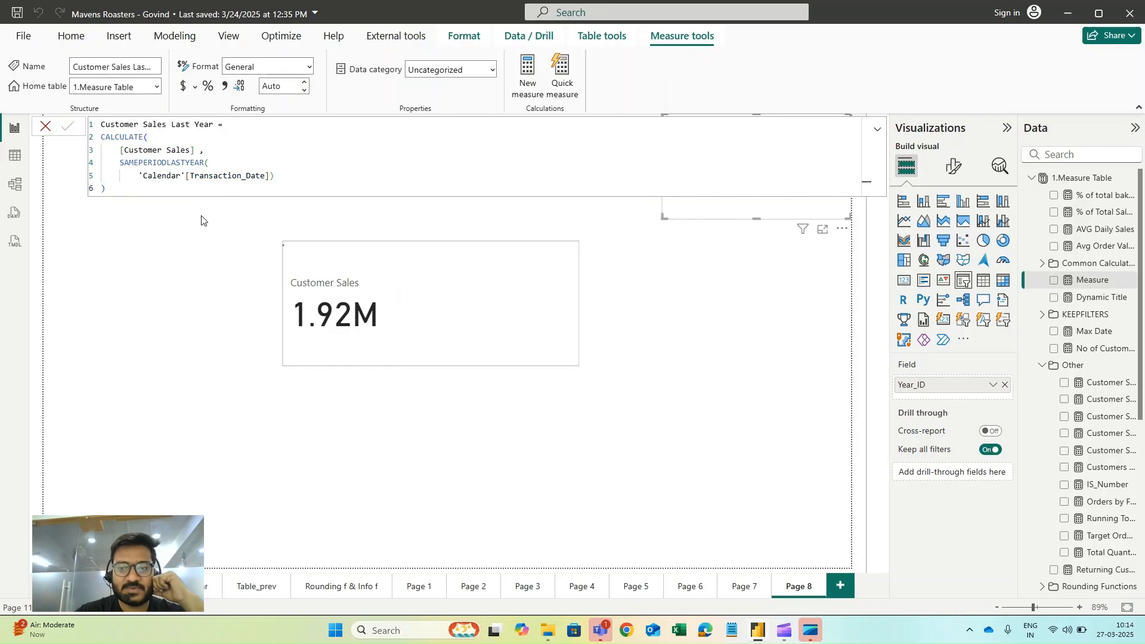
left_click(46, 126)
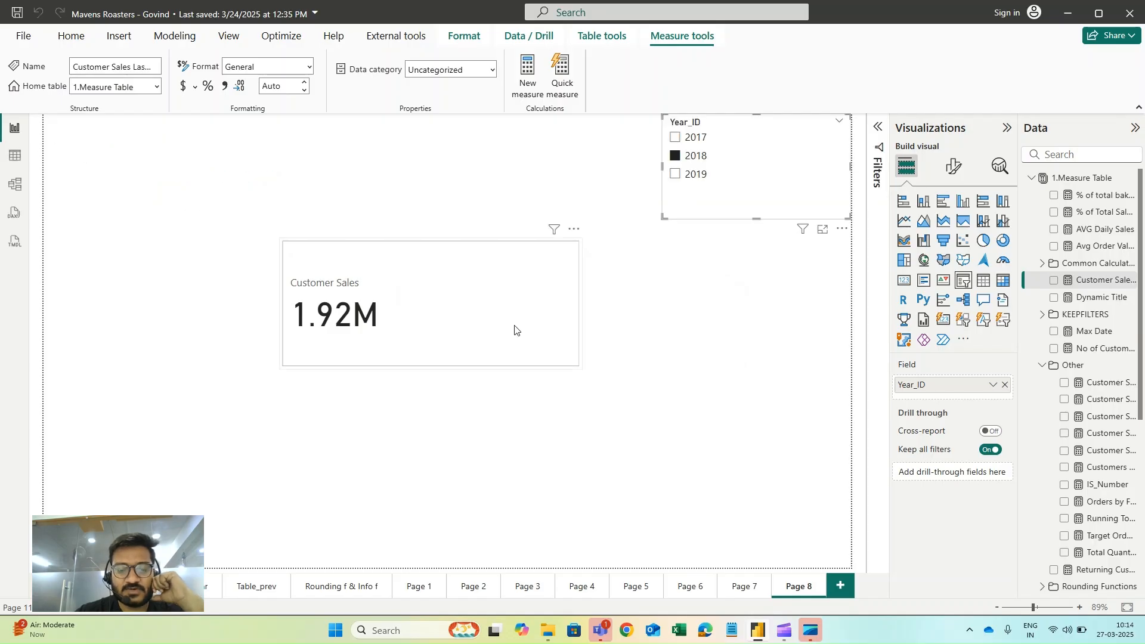
- Shrink the Customer Sales card slightly and set its callout value font size to 34
left_click(580, 366)
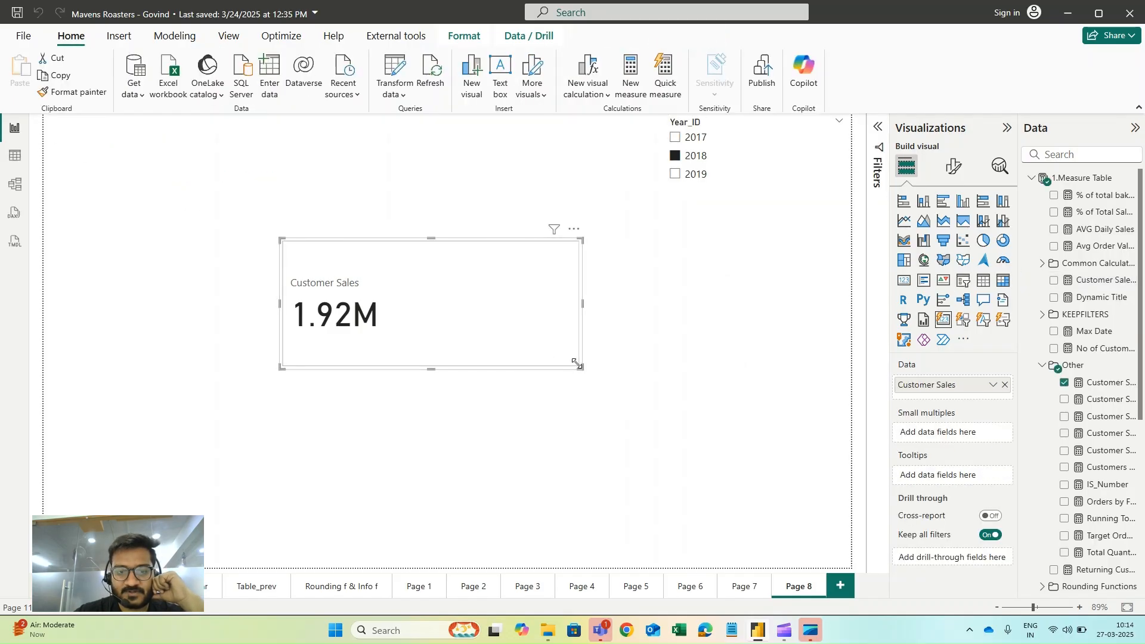
left_click_drag(581, 366, 550, 357)
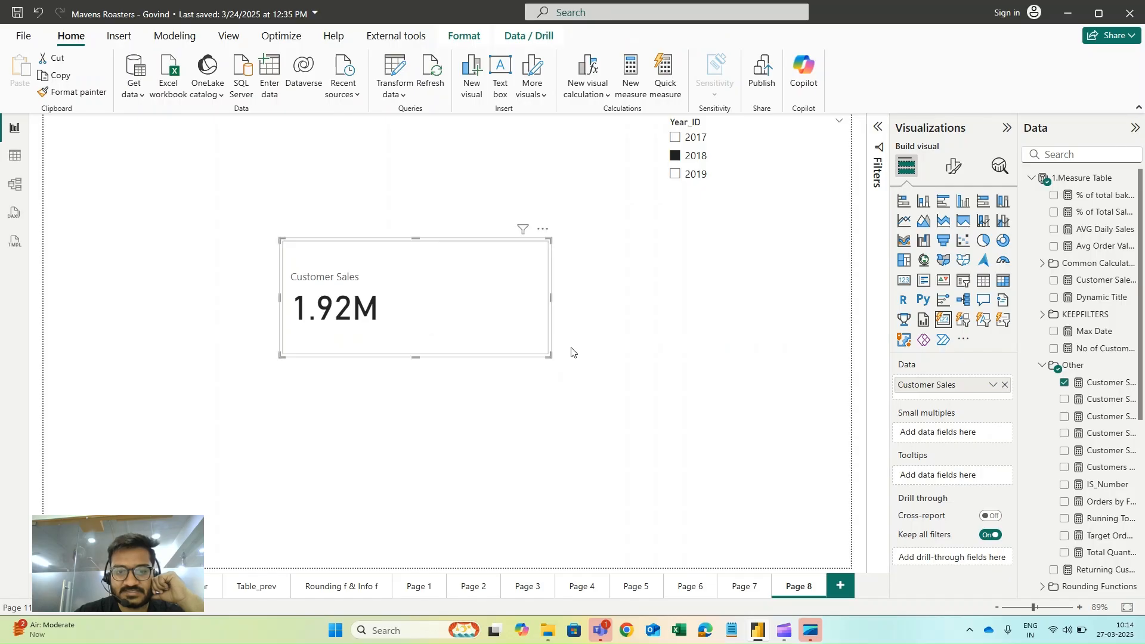
left_click(955, 169)
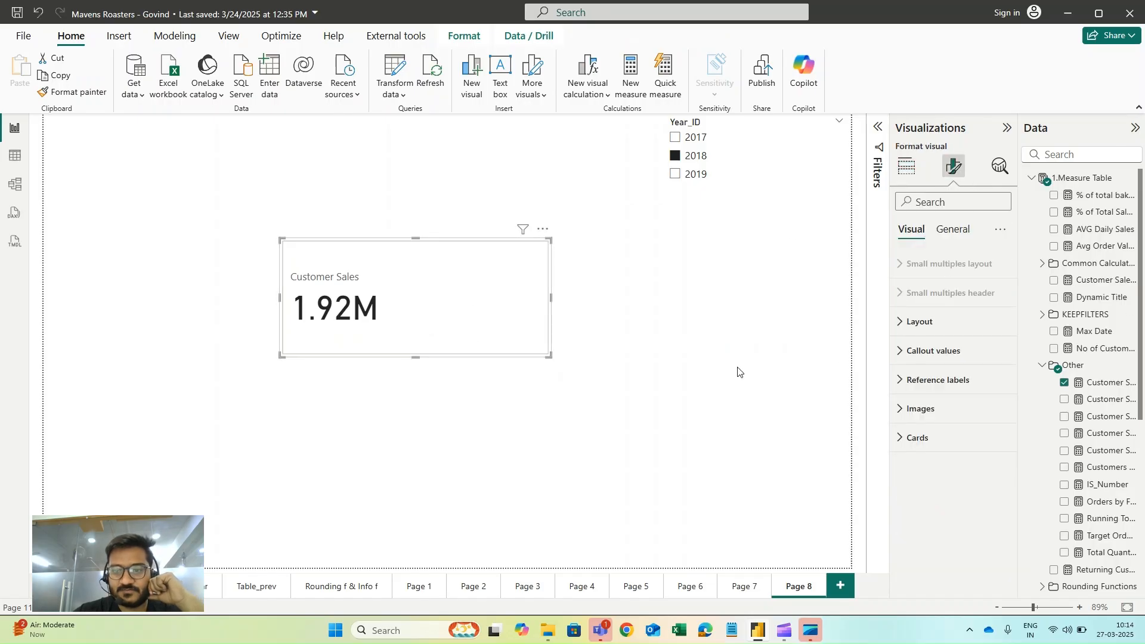
left_click(932, 352)
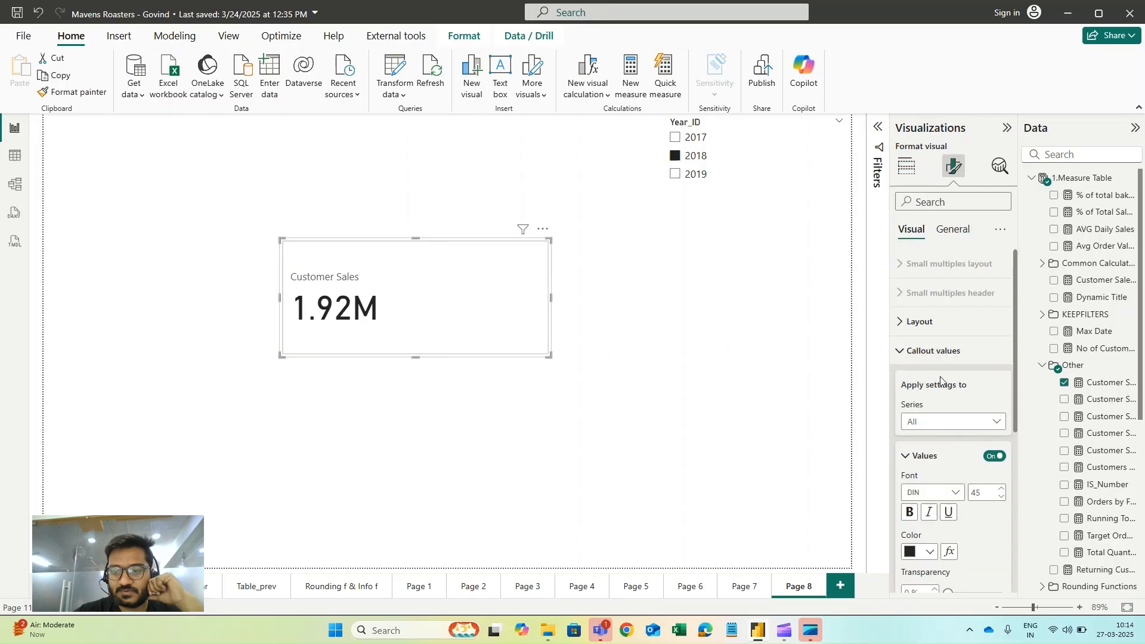
left_click(943, 352)
left_click(949, 350)
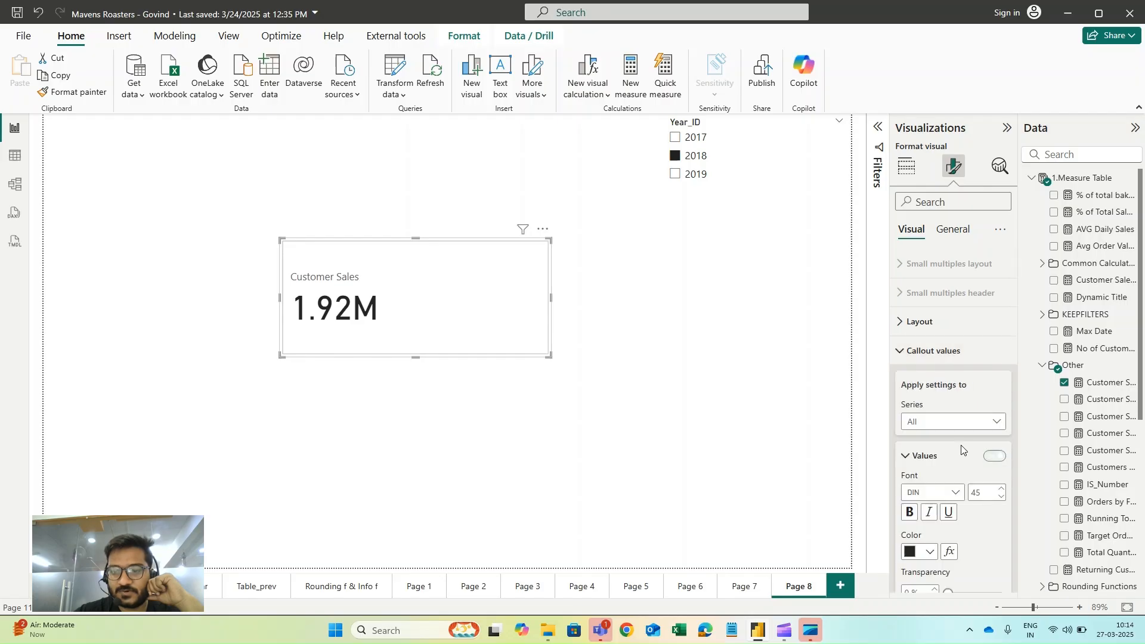
left_click(985, 494)
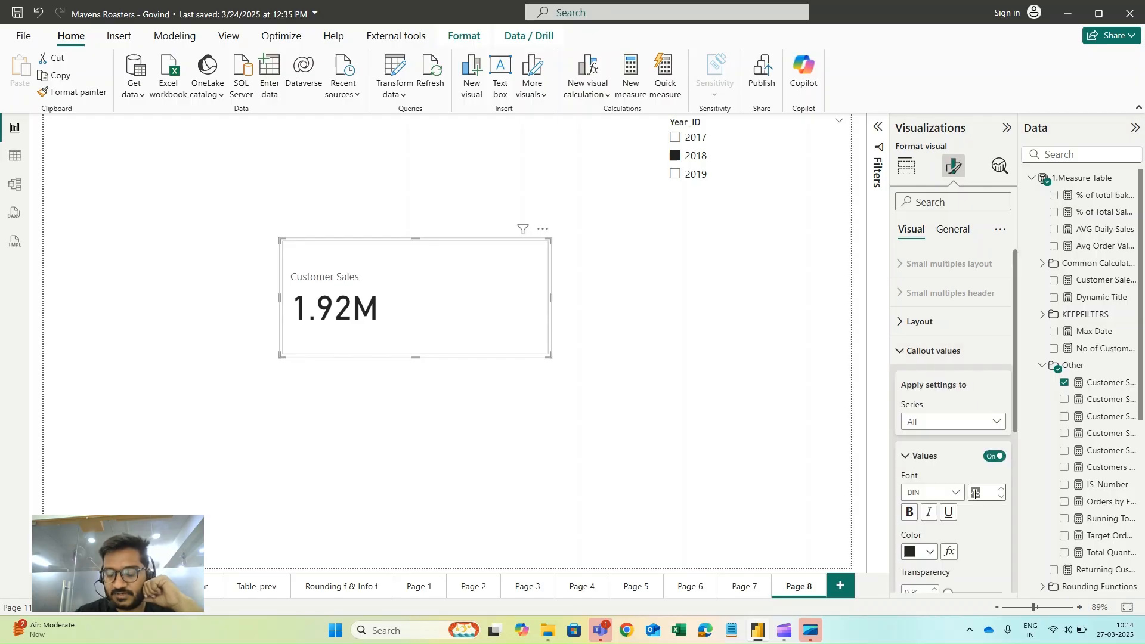
key("BackSpace")
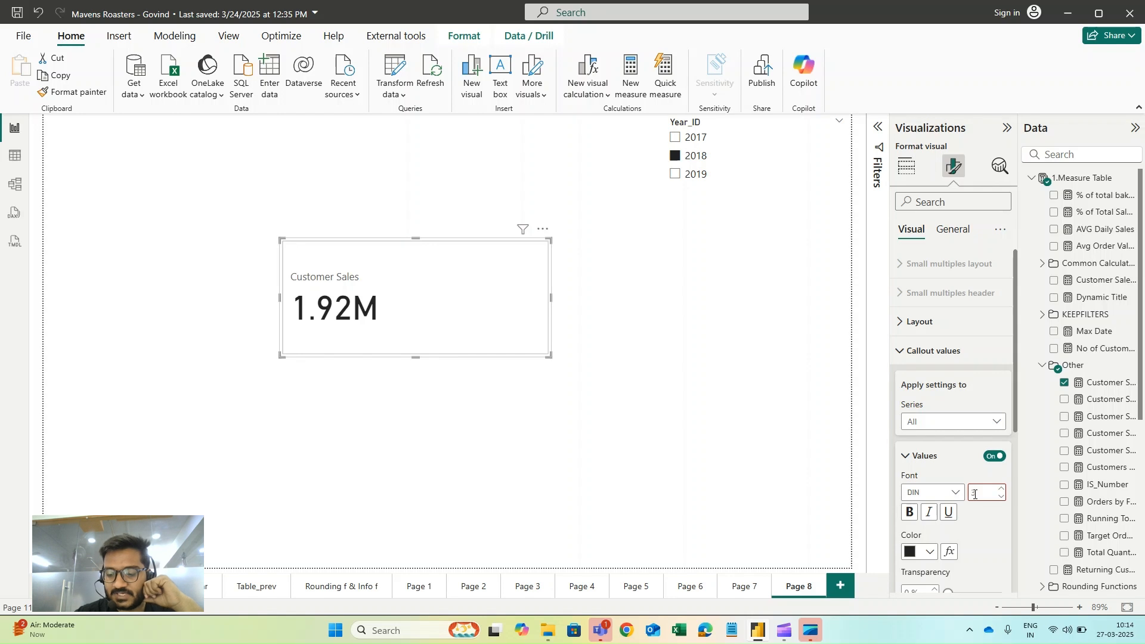
type("3")
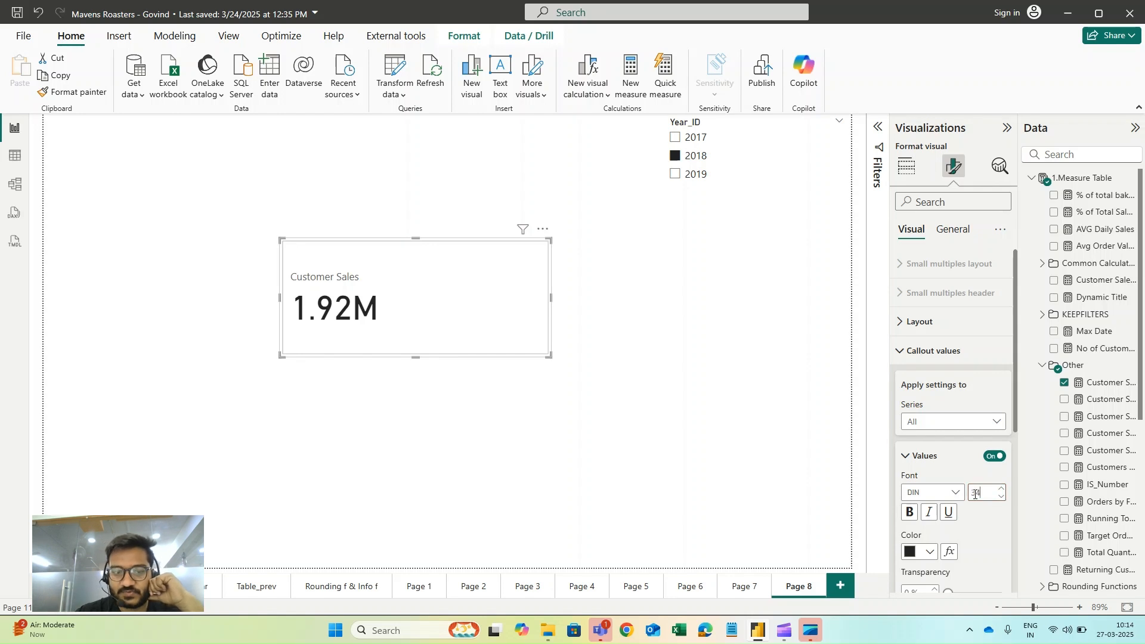
type("4")
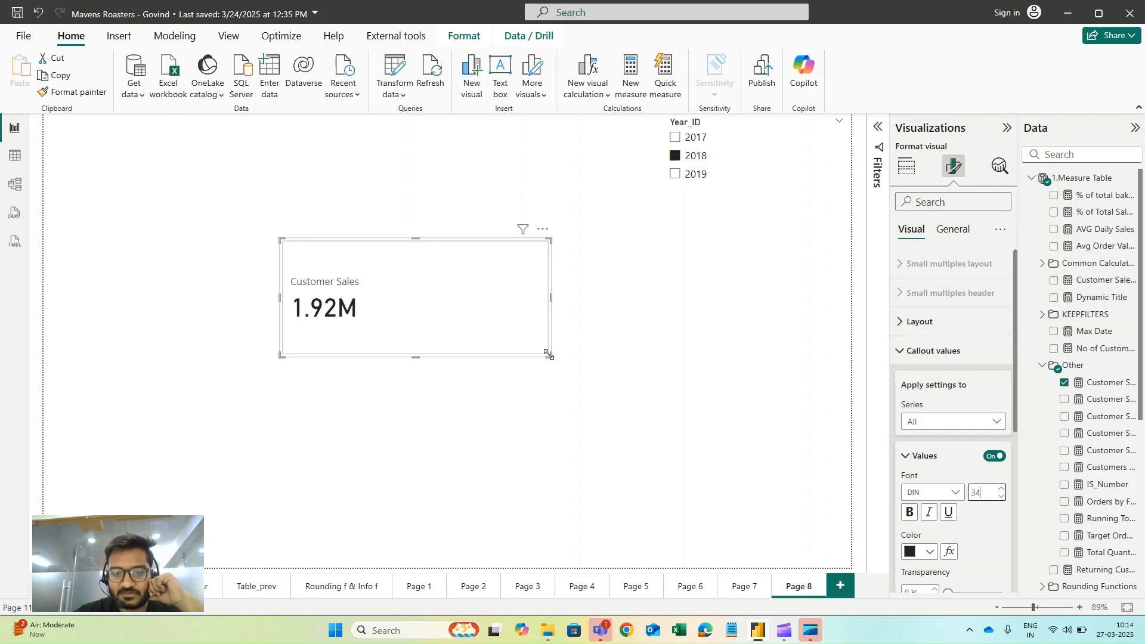
- Shrink the Customer Sales card further and set its callout value font size to 24
left_click_drag(548, 354, 510, 325)
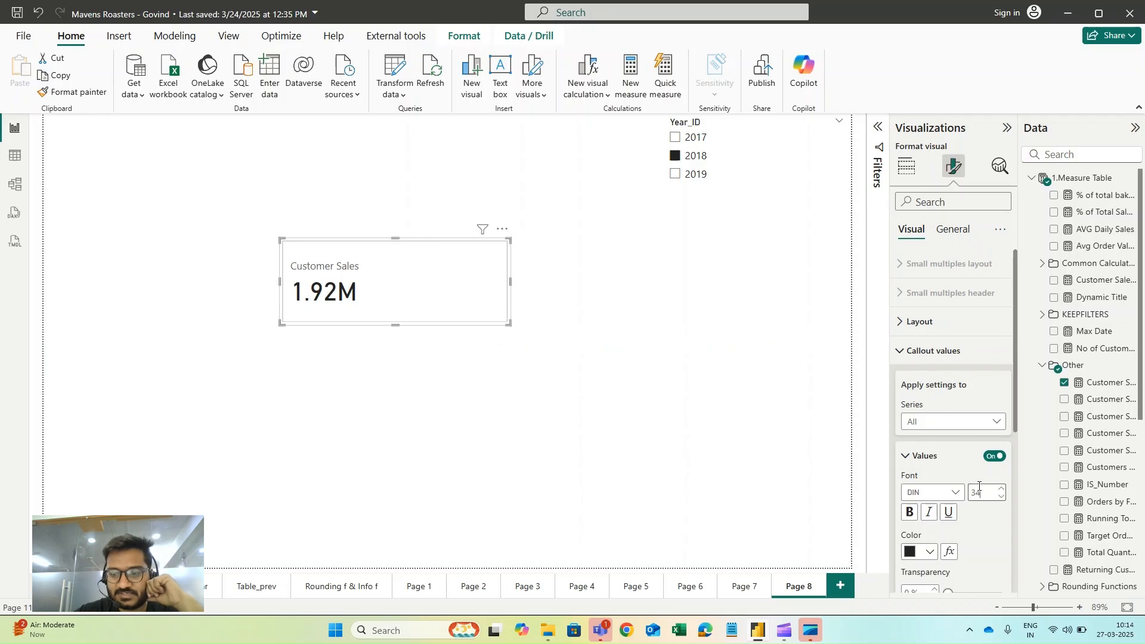
key("BackSpace")
key("BackSpace")
type("24")
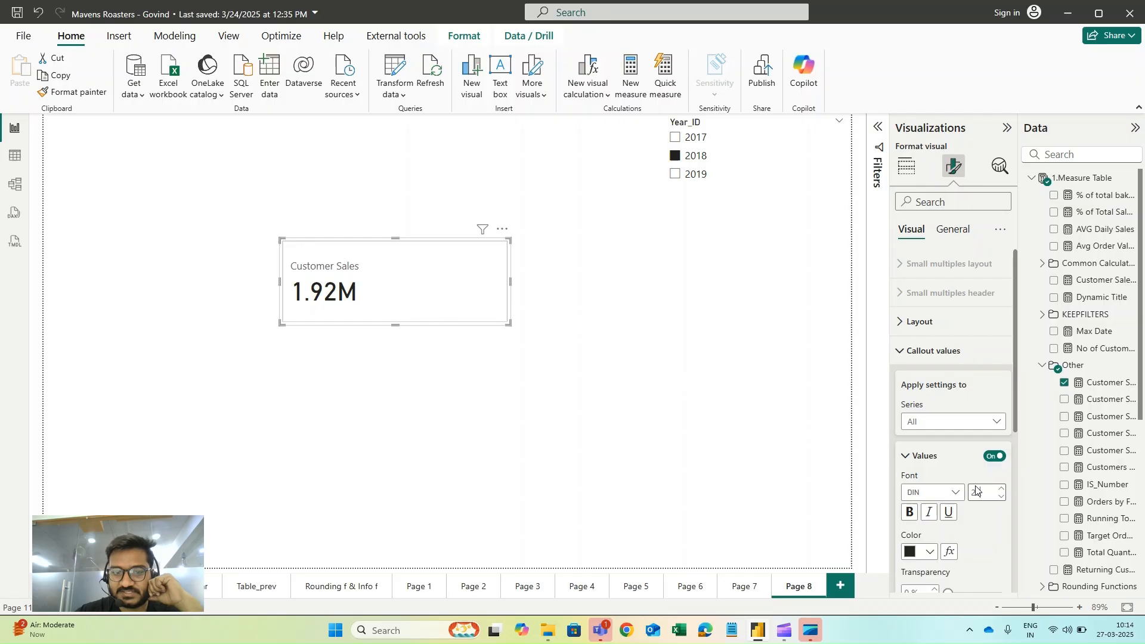
key("Return")
left_click(533, 334)
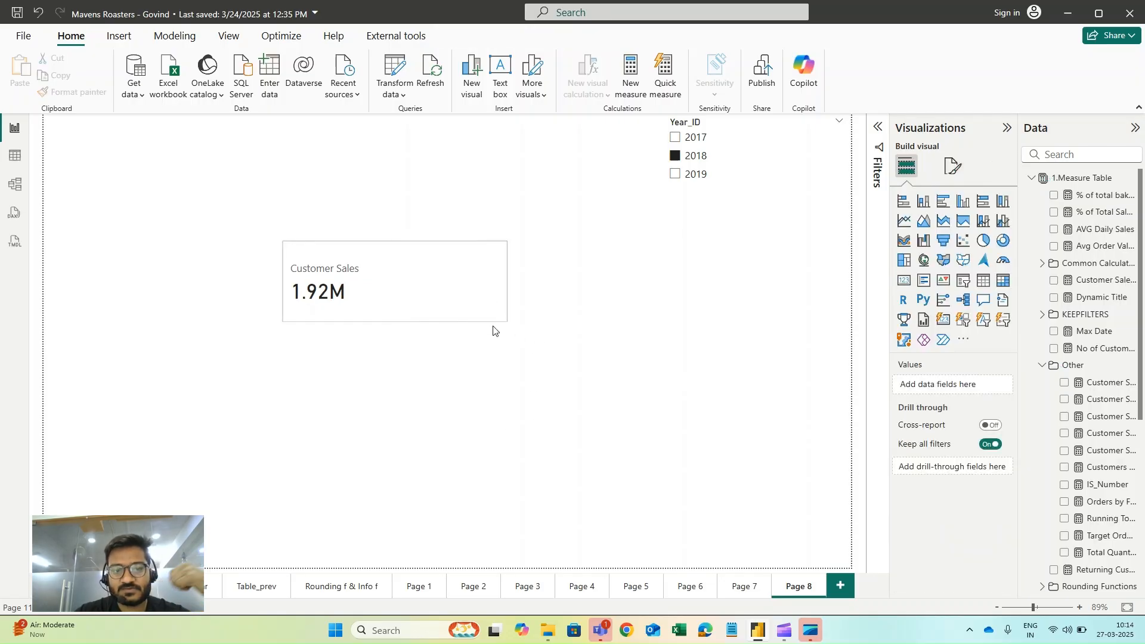
- Open the card's reference label settings and apply them to the Customer Sales series
left_click(482, 316)
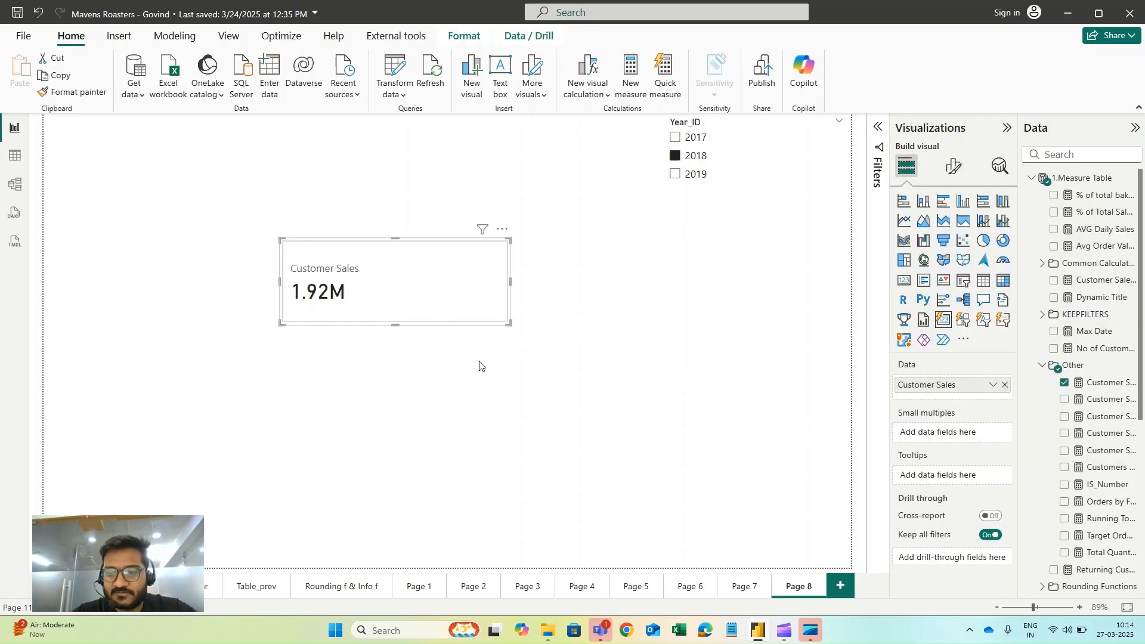
left_click(954, 170)
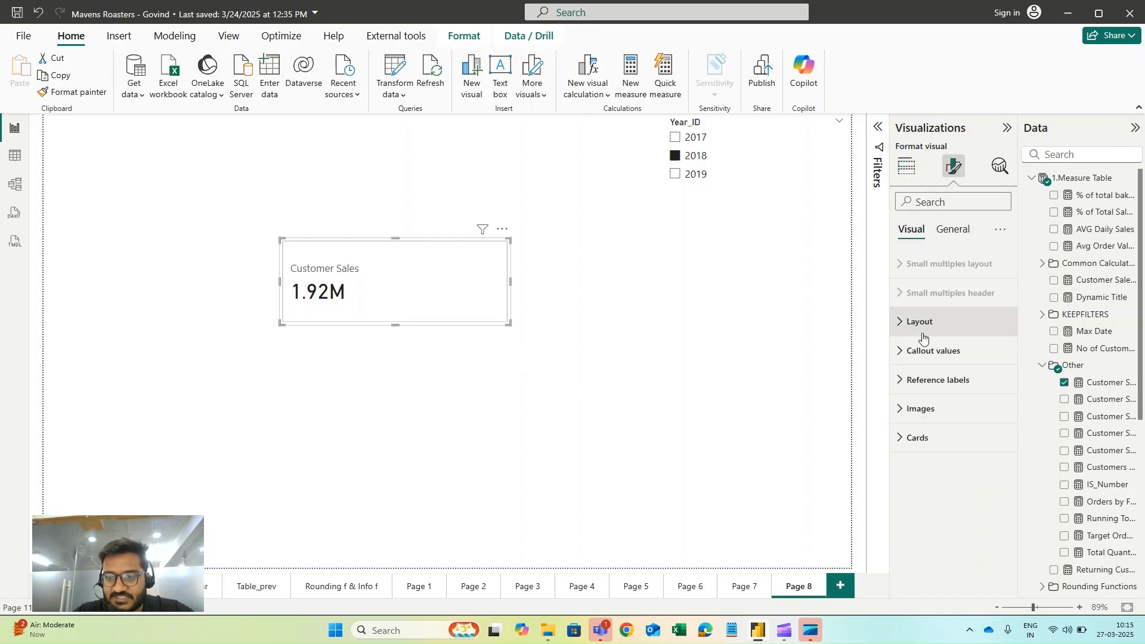
left_click(926, 382)
scroll(926, 382, "down", 2)
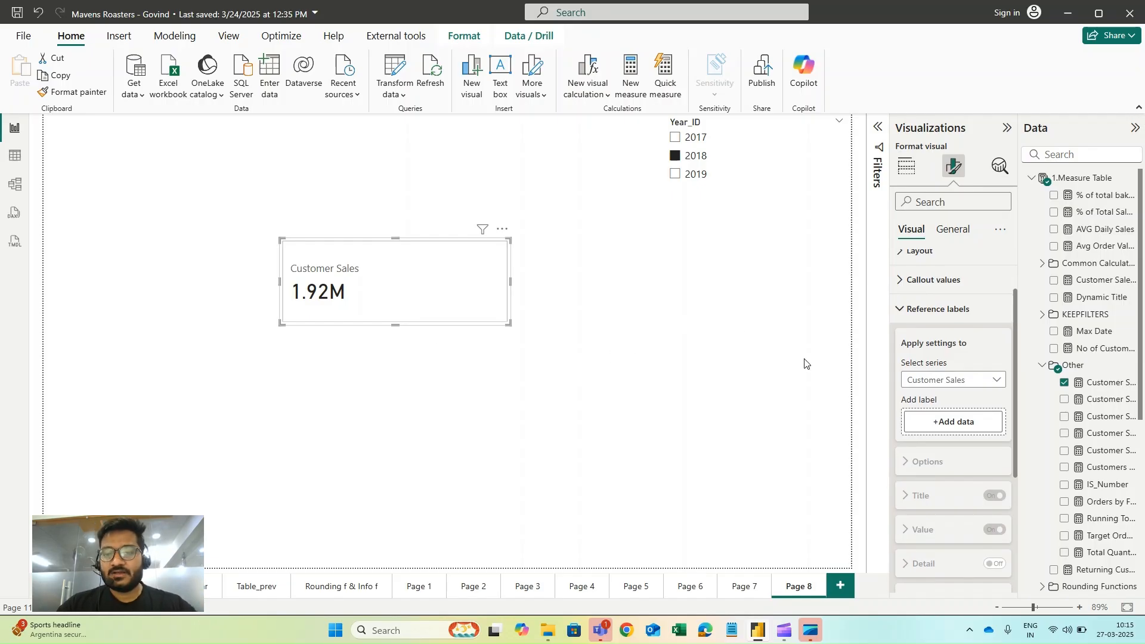
left_click(938, 310)
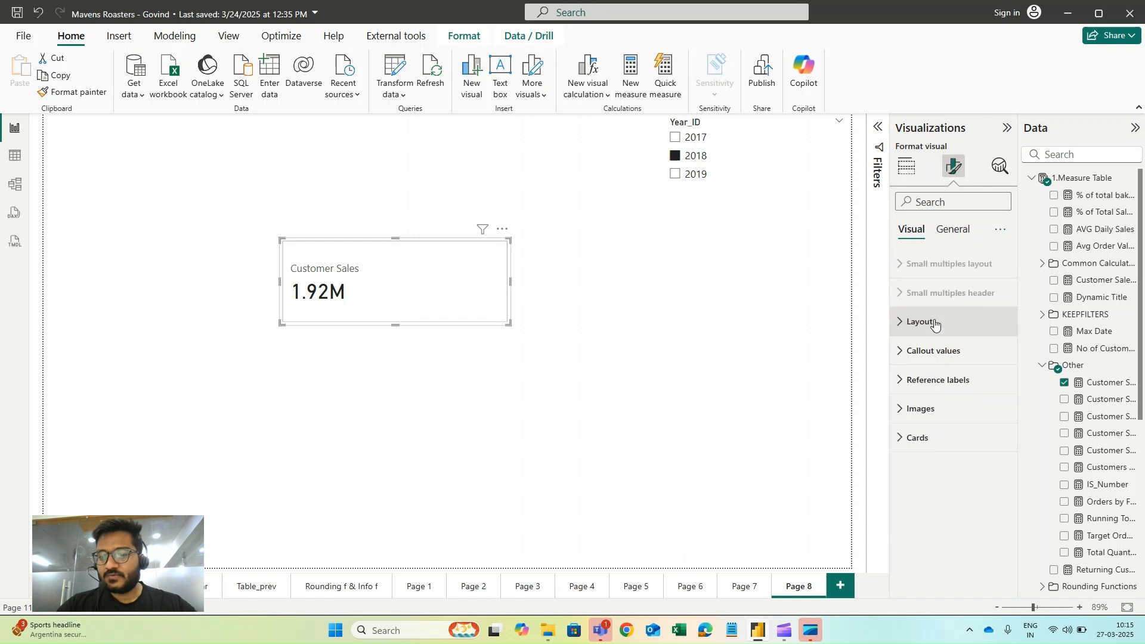
left_click(953, 378)
scroll(953, 378, "down", 2)
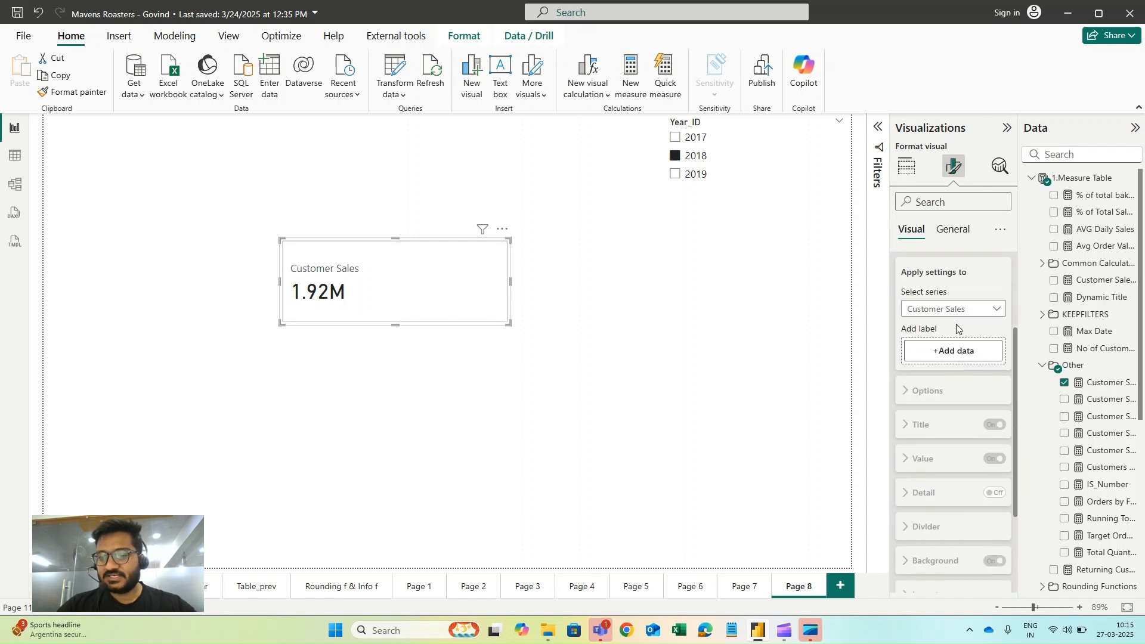
left_click(955, 309)
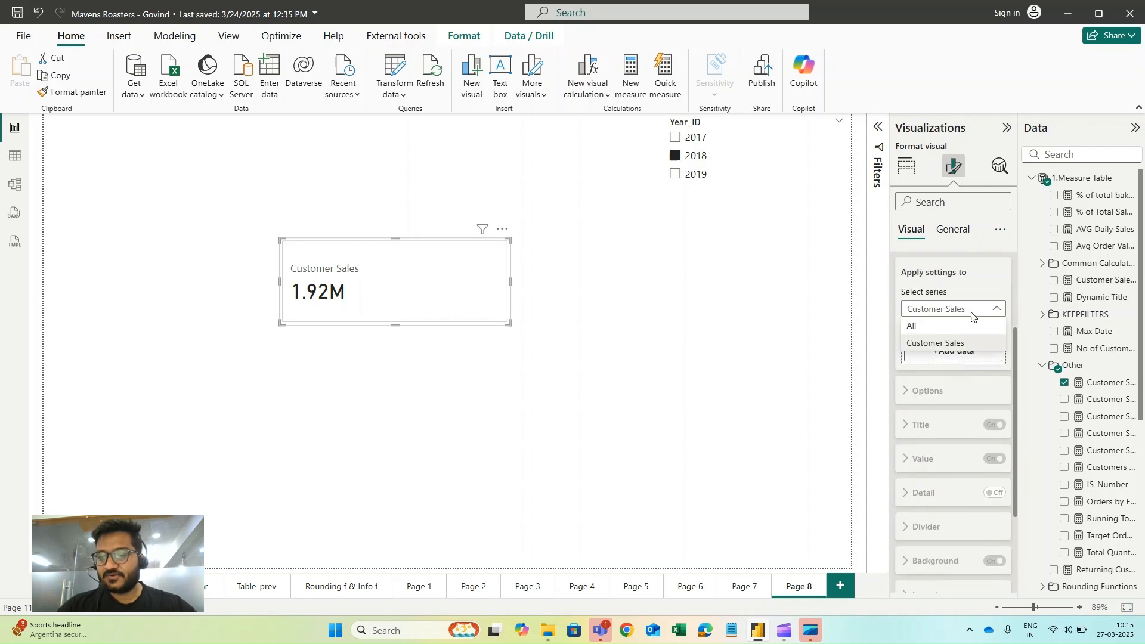
left_click(932, 345)
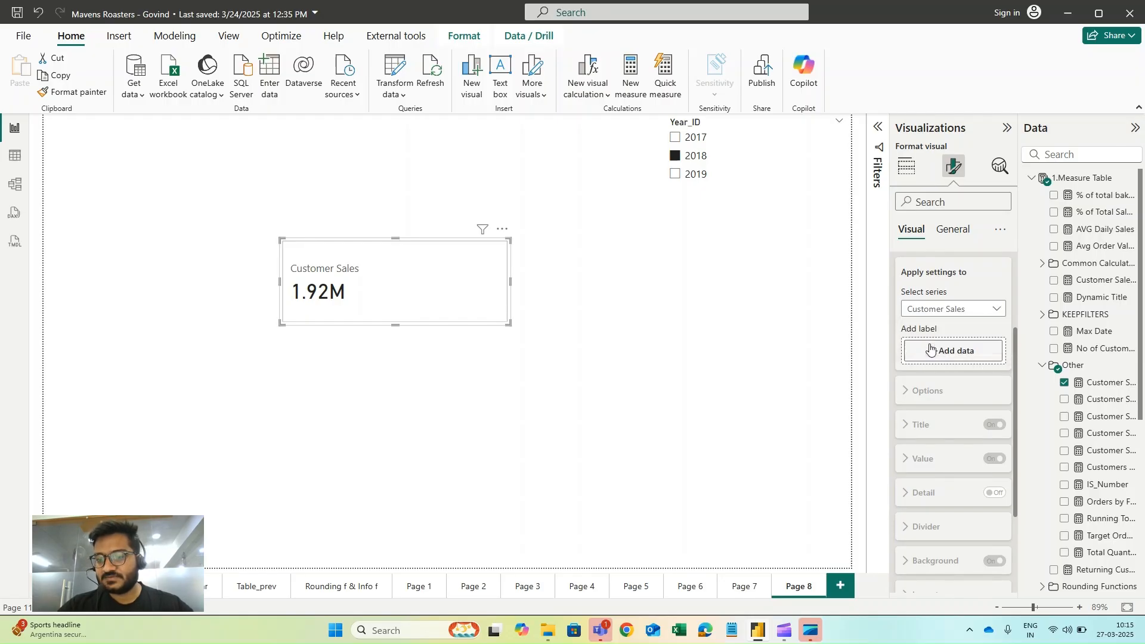
- Find Customer Sales Last Year by searching the fields for "cust", add it as the card's reference label, and filter Year_ID to 2019
scroll(918, 340, "up", 2)
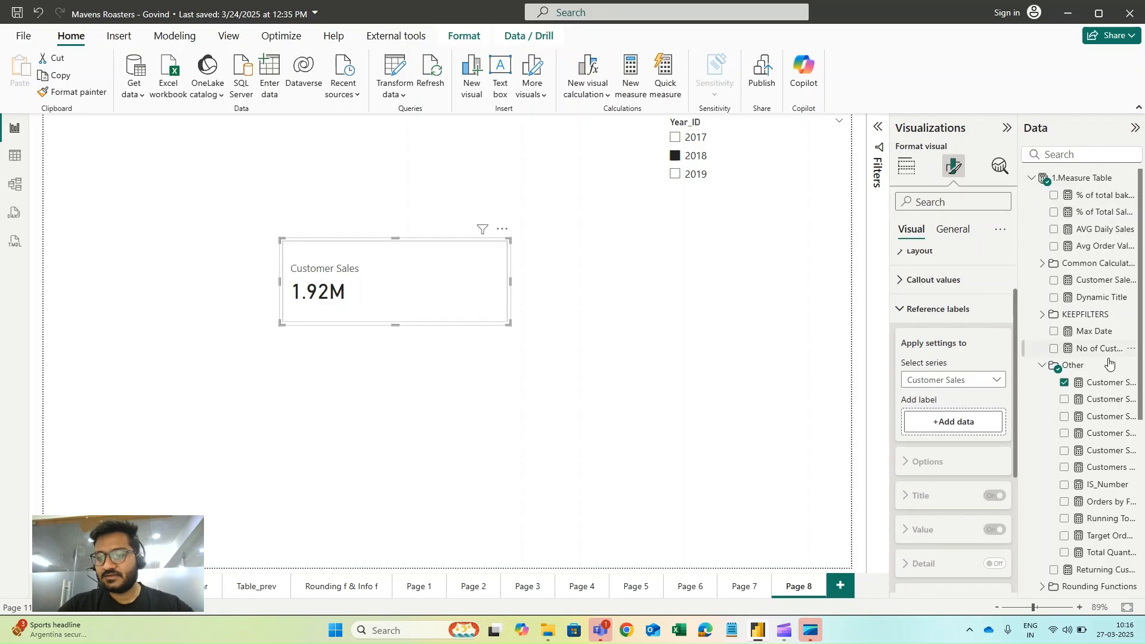
left_click(1075, 157)
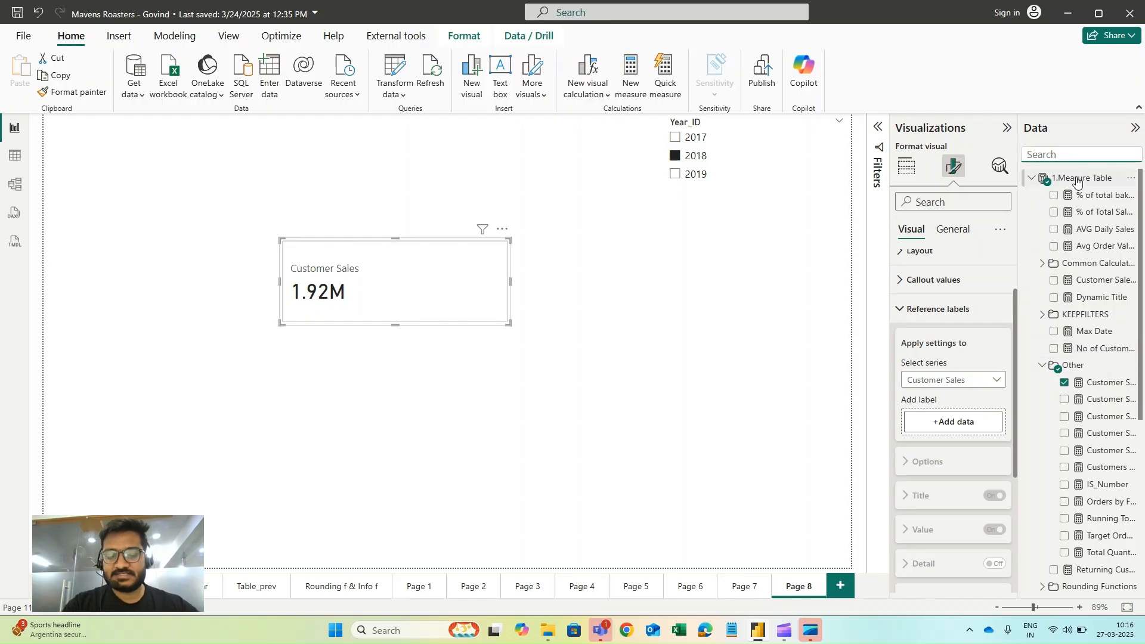
type("cust")
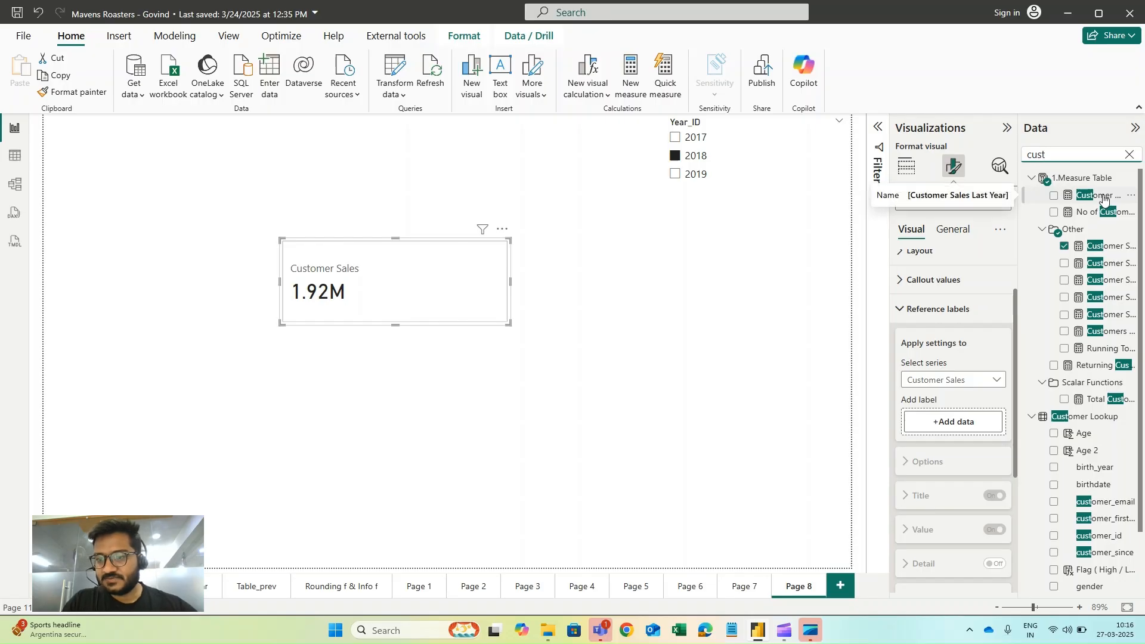
left_click_drag(1104, 199, 984, 425)
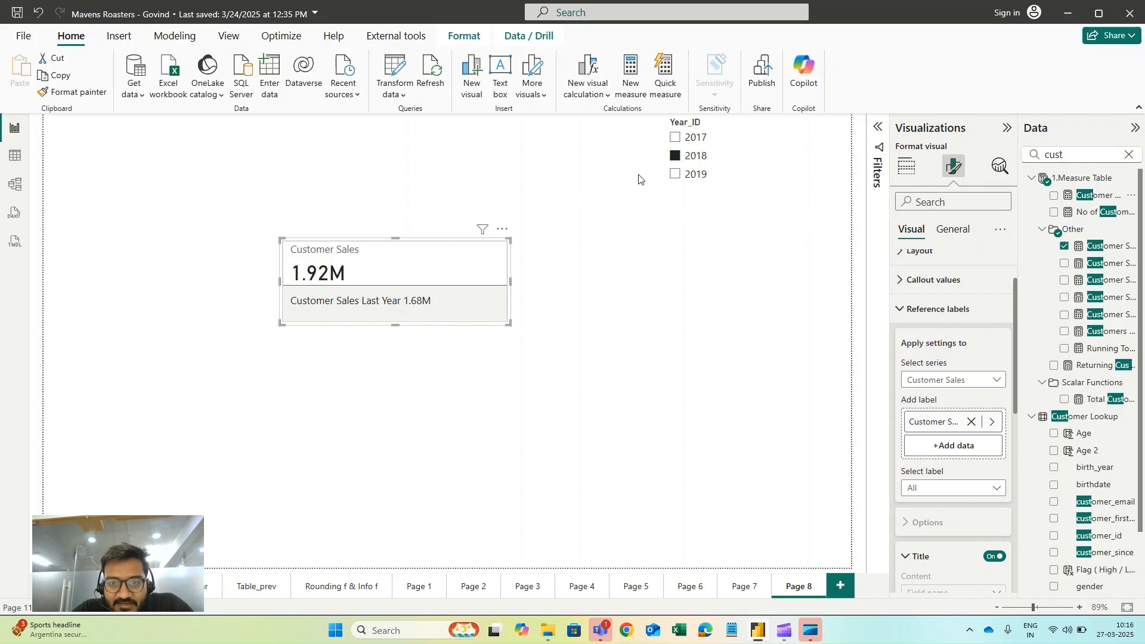
left_click(692, 175)
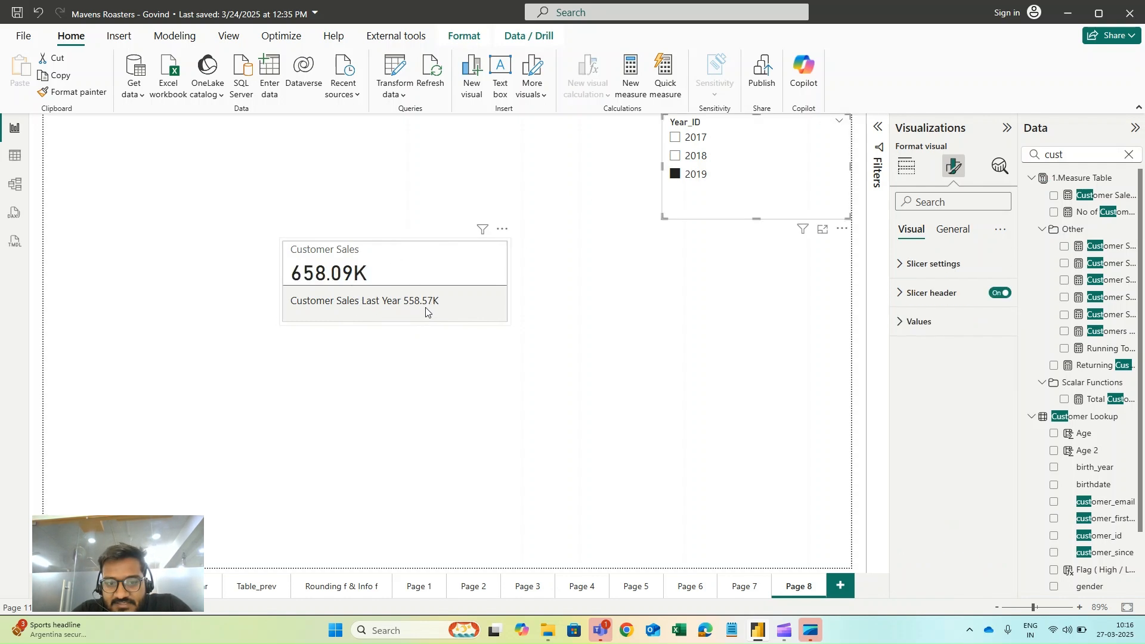
- Reopen the card's reference label settings and select the Customer Sales Last Year label for formatting
left_click(509, 307)
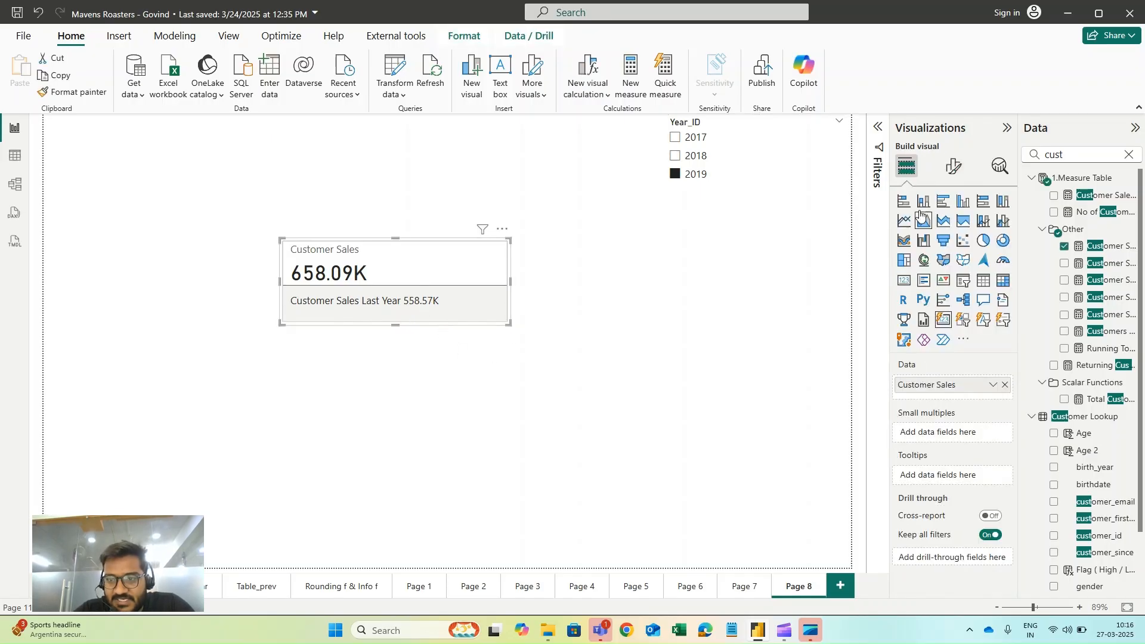
left_click(956, 173)
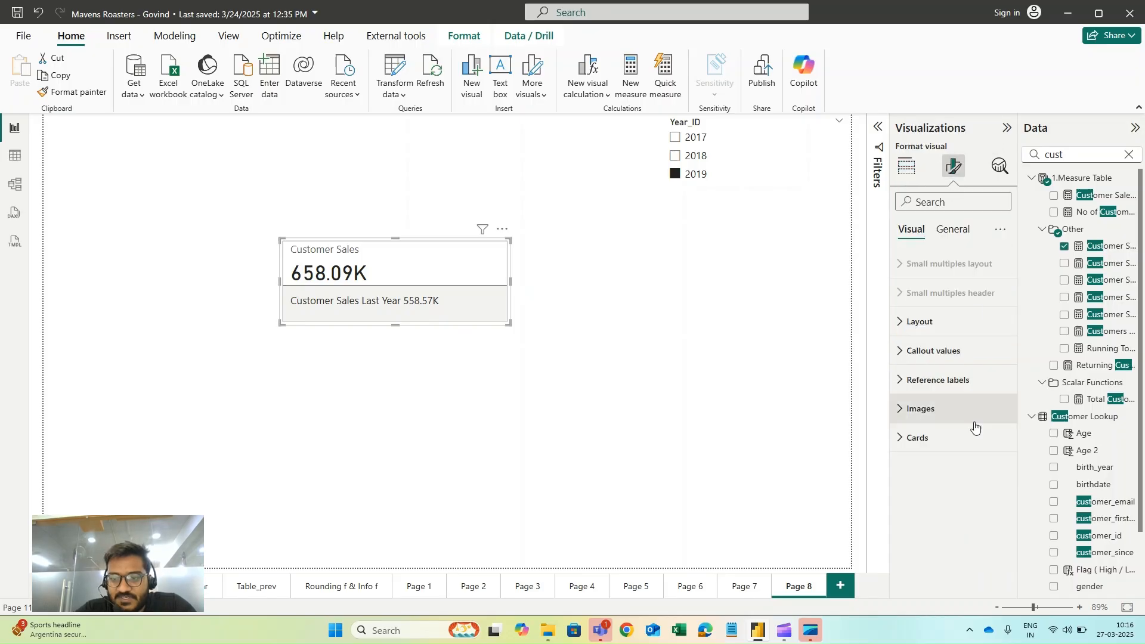
left_click(931, 381)
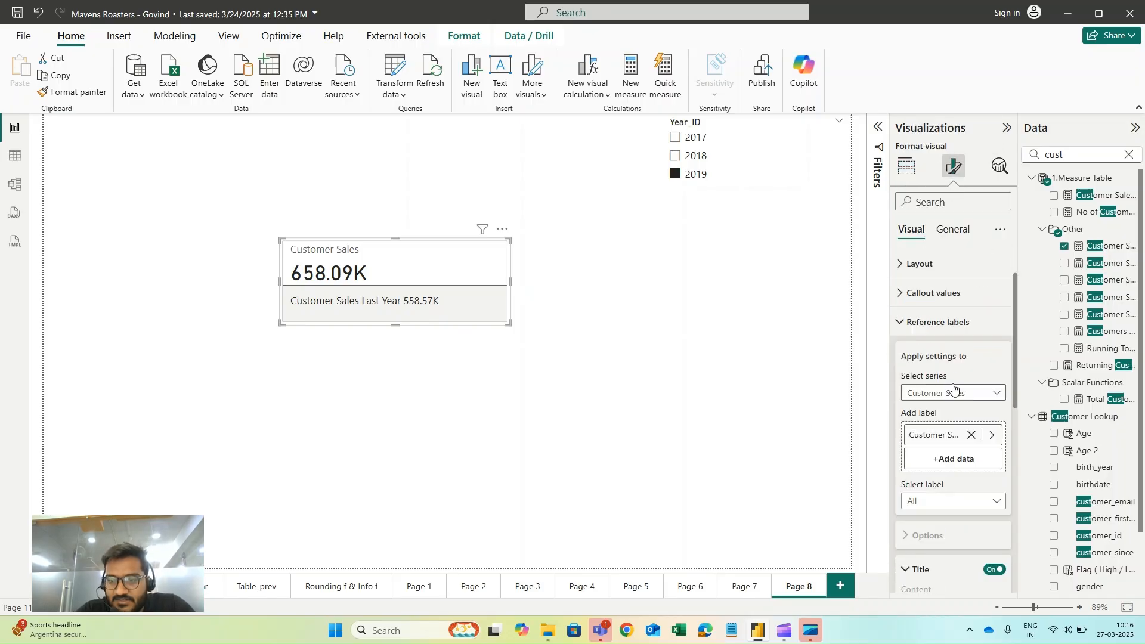
scroll(944, 453, "down", 4)
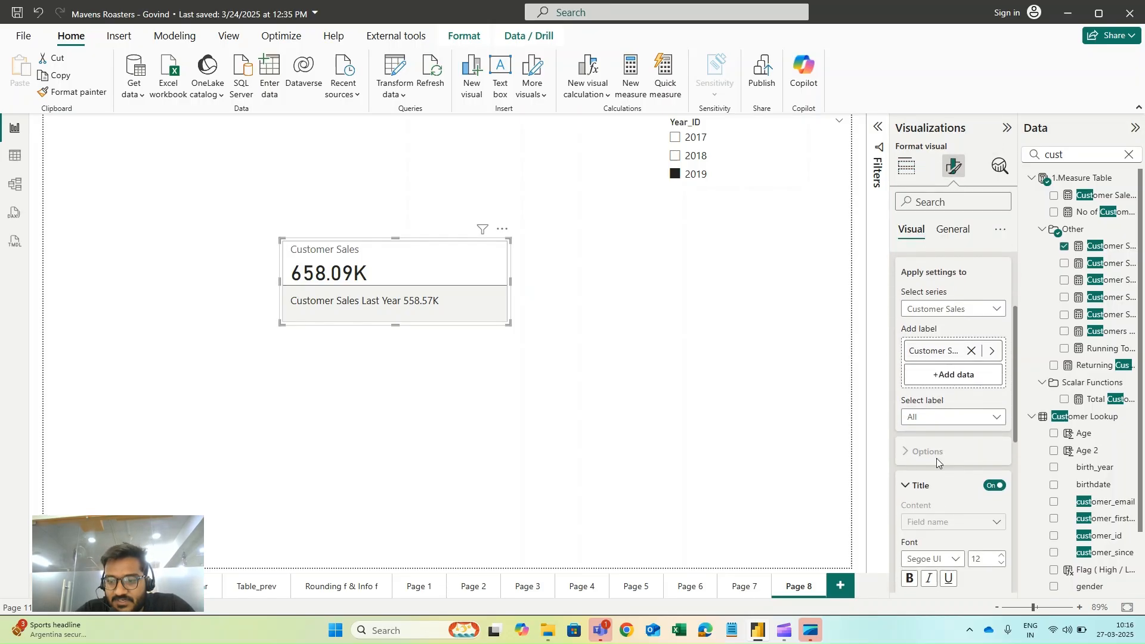
scroll(993, 428, "down", 3)
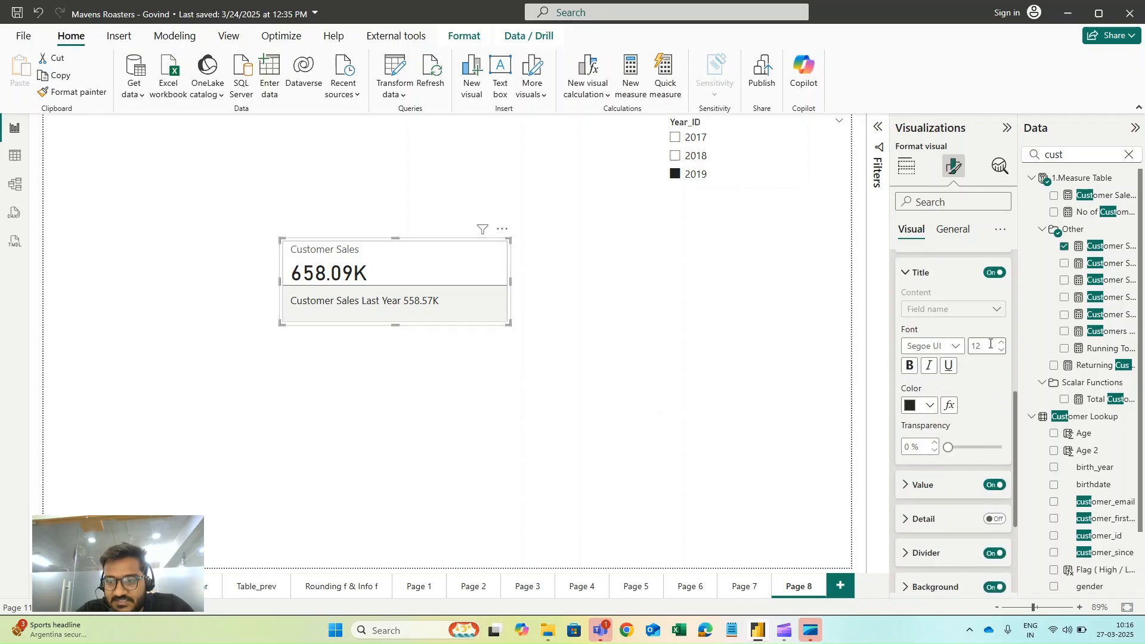
scroll(976, 356, "up", 2)
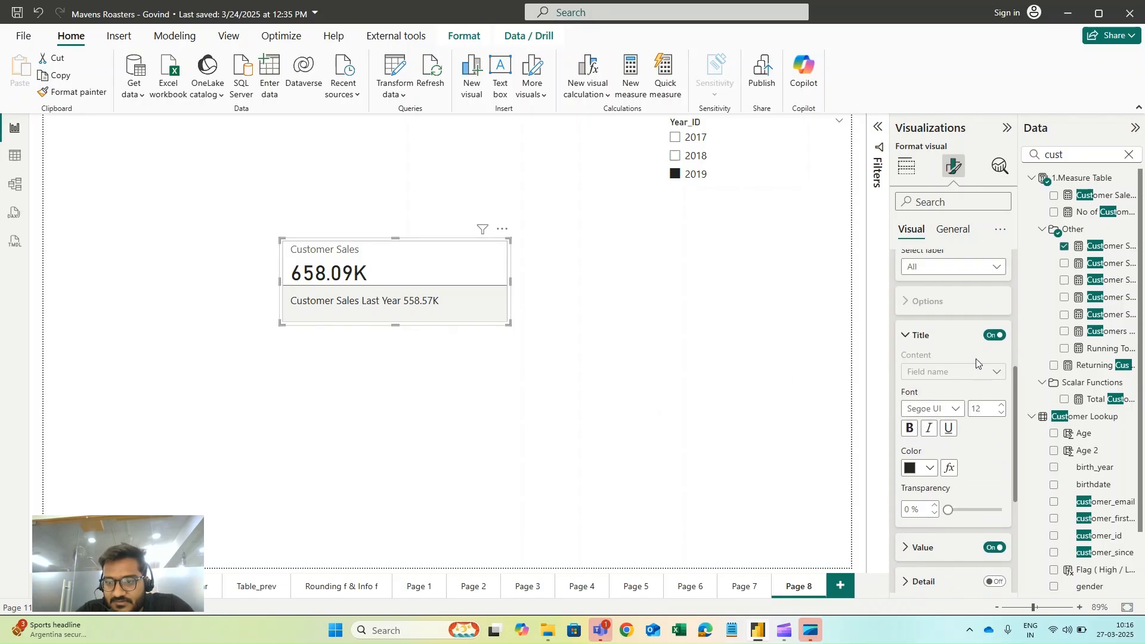
left_click(939, 276)
left_click(953, 310)
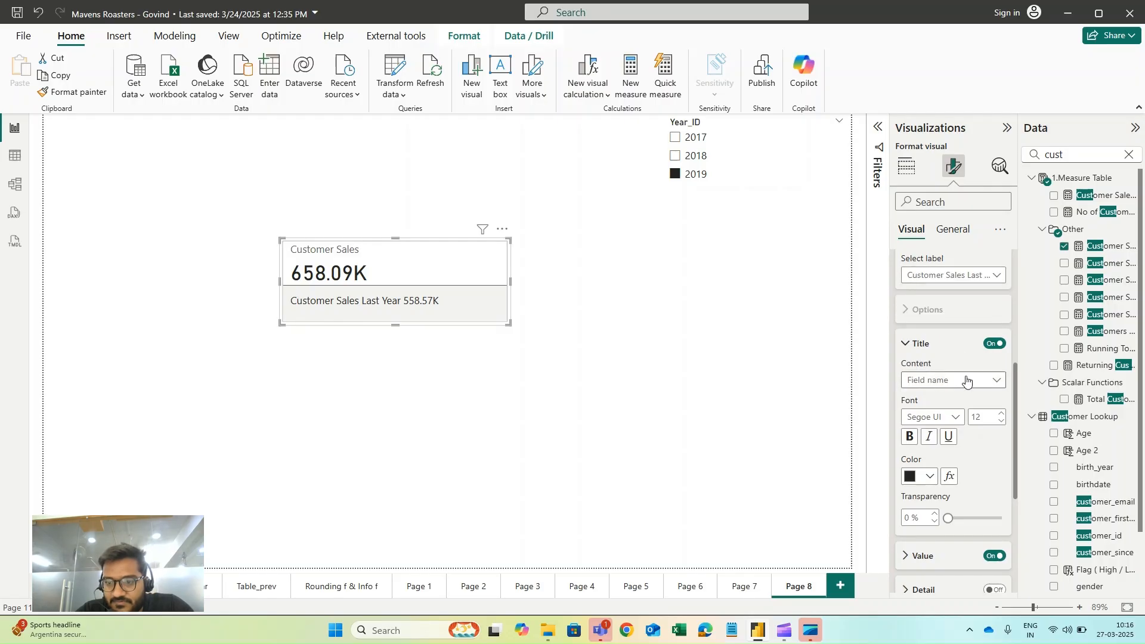
- Set the reference label's title content to Custom and change its text to "Customer Sales Ly"
left_click(967, 380)
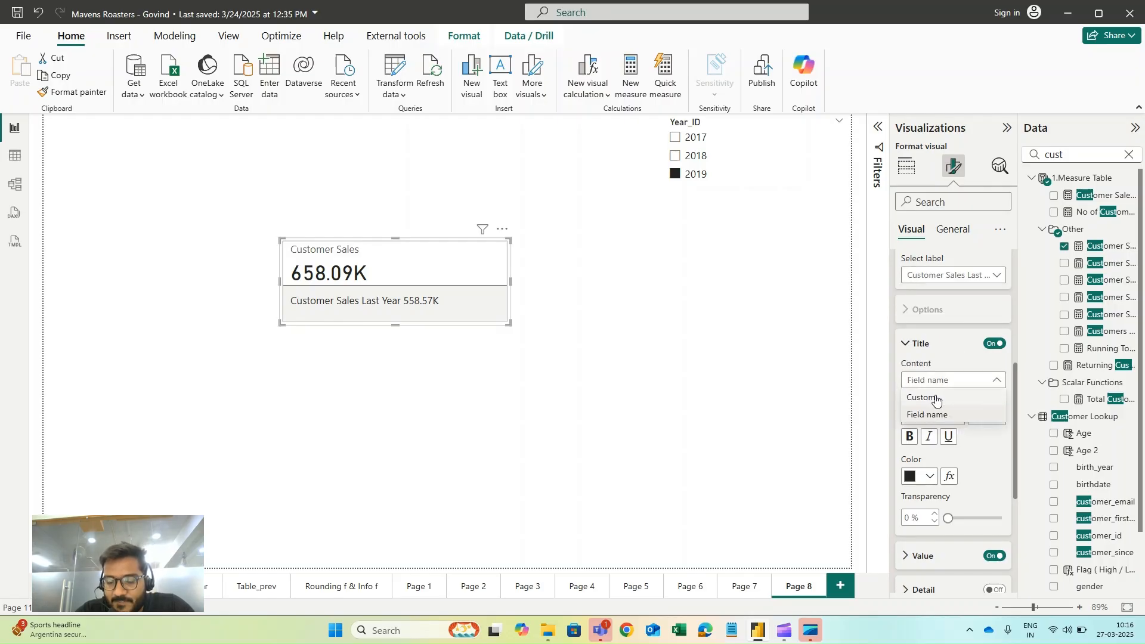
left_click(946, 397)
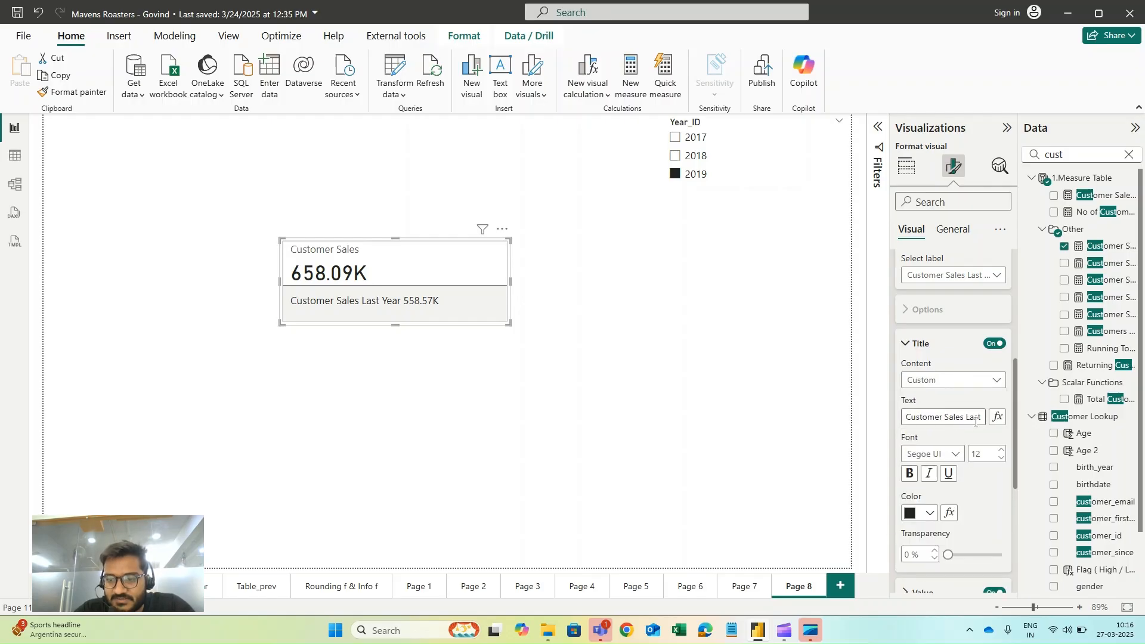
left_click_drag(964, 421, 989, 434)
key("BackSpace")
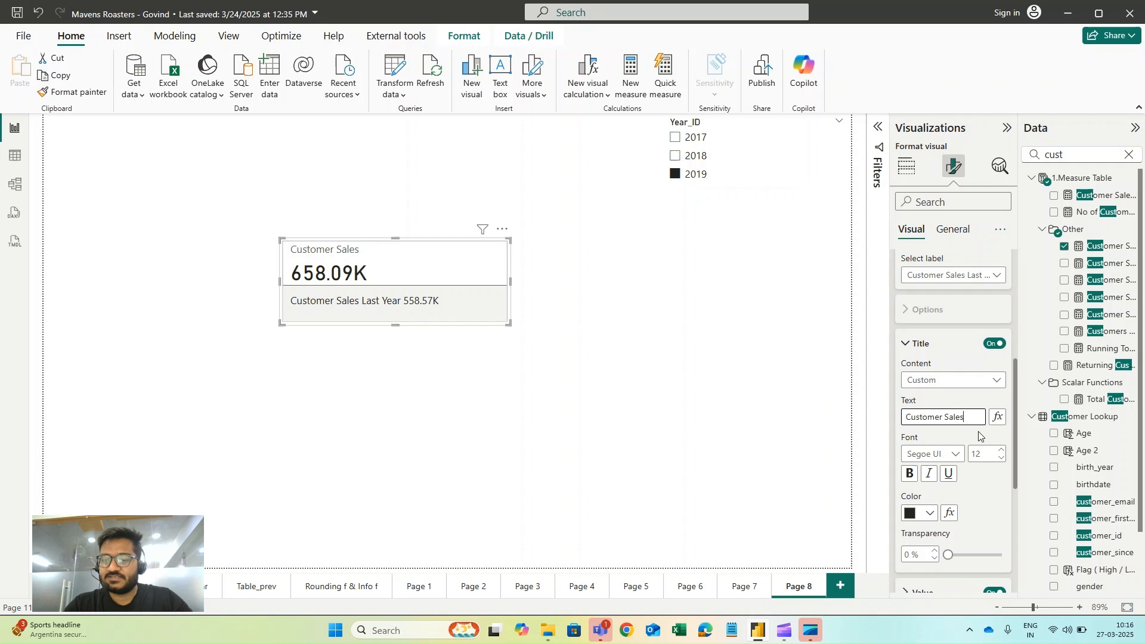
type("Ly")
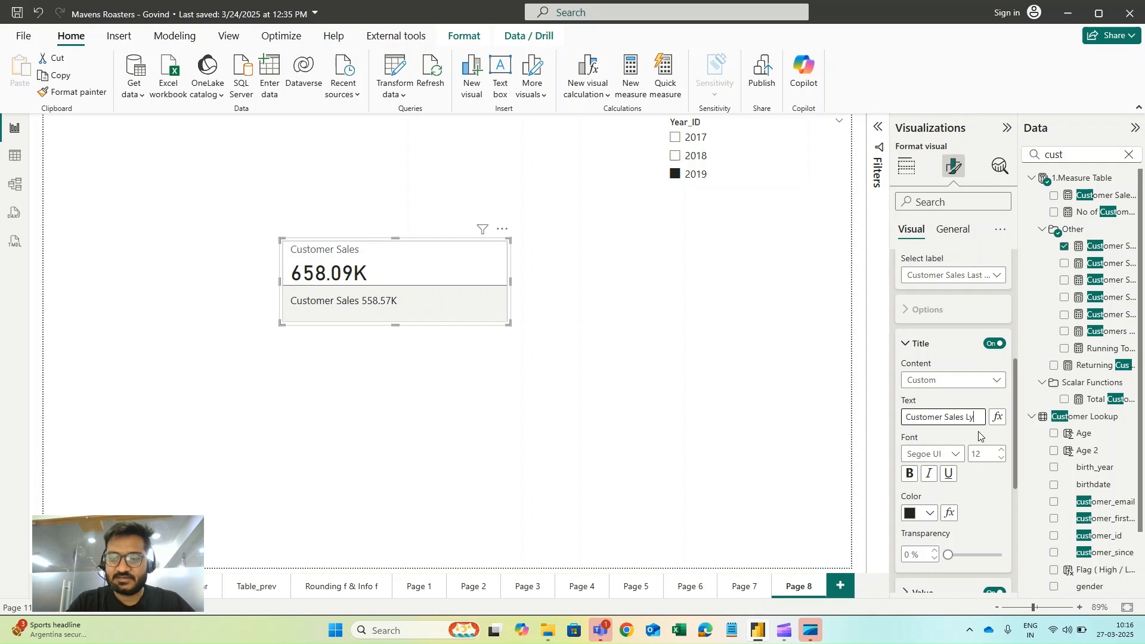
- Change the reference label's custom title text to "Customer Sales LY :"
key("BackSpace")
type("Y")
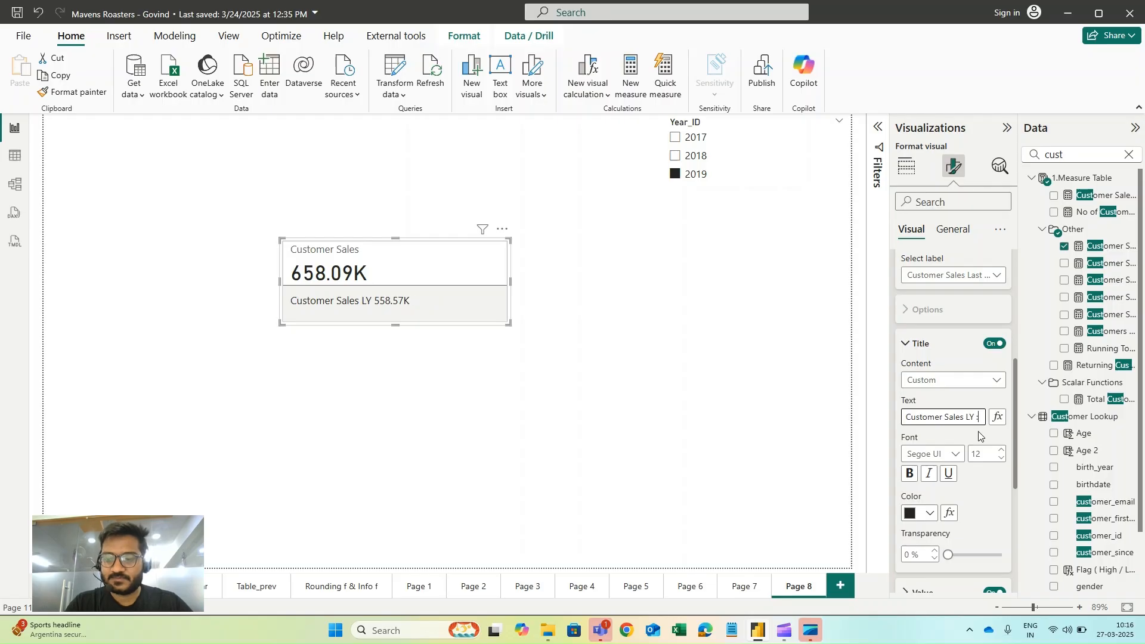
type(" :")
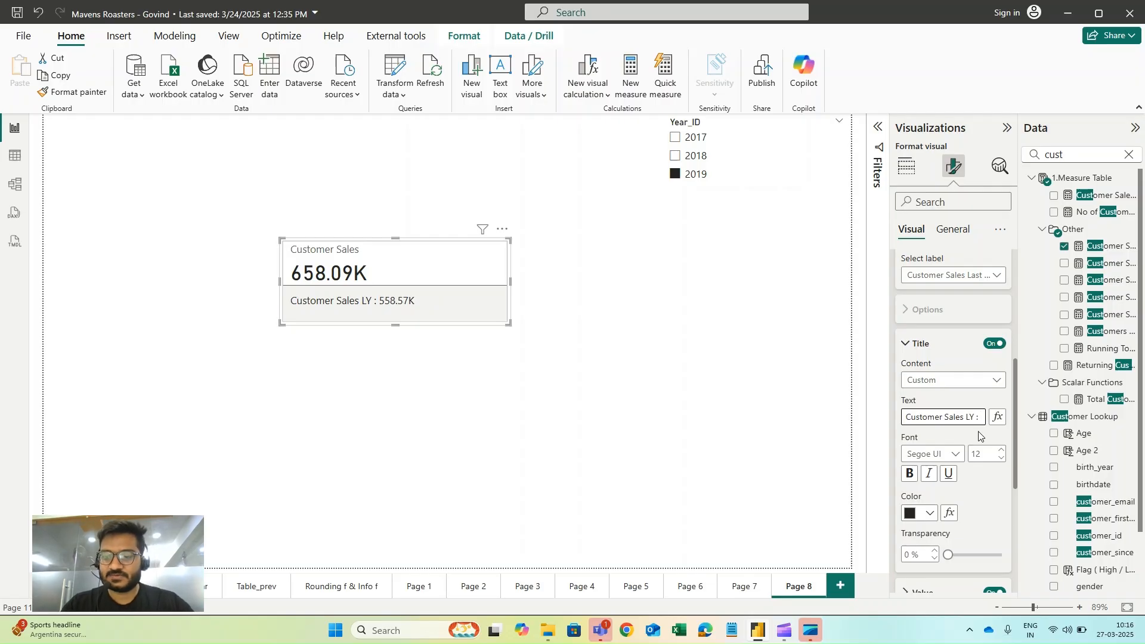
scroll(960, 454, "down", 3)
left_click(923, 451)
scroll(955, 453, "down", 2)
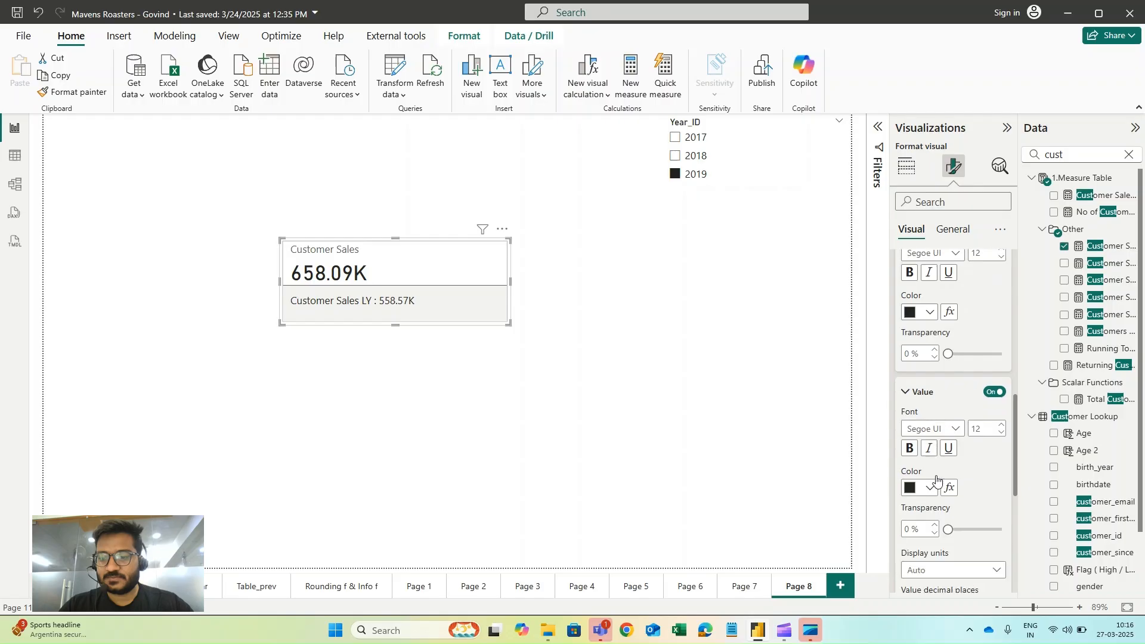
scroll(955, 465, "down", 2)
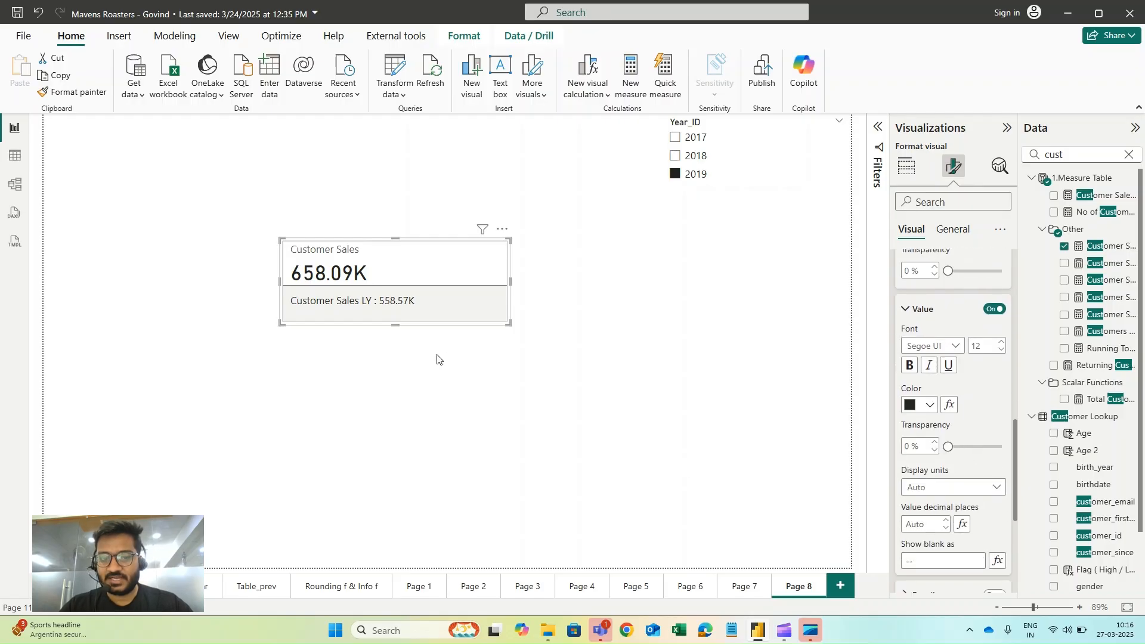
left_click(445, 332)
left_click(449, 314)
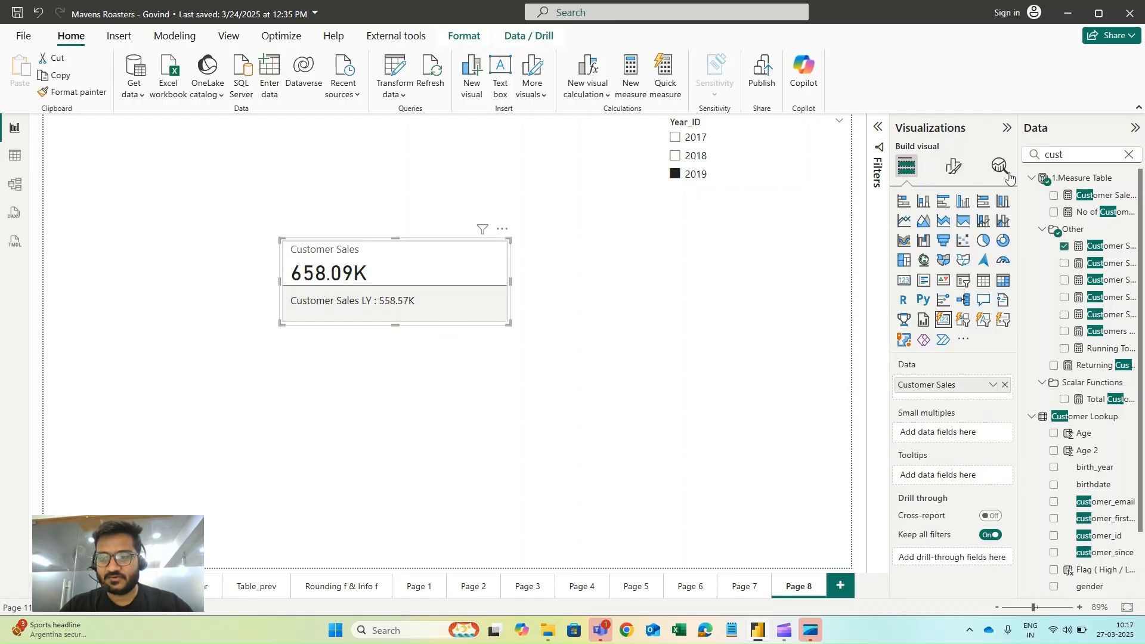
- Reopen the card's reference label settings and set the Customer Sales Last Year label's value decimal places to 0
left_click(955, 166)
left_click(938, 378)
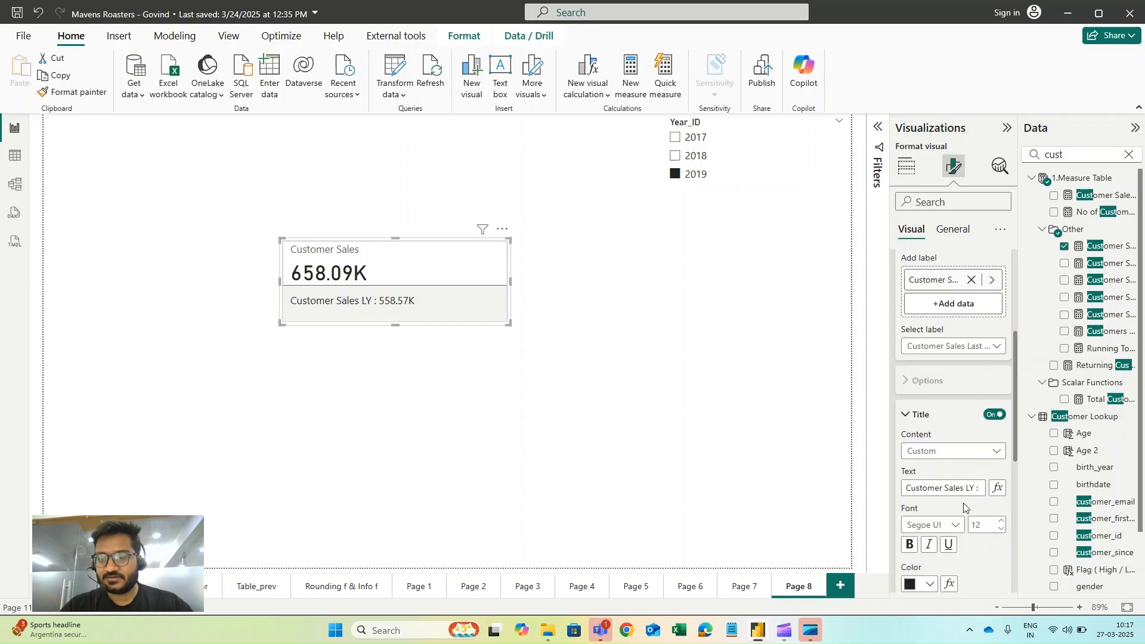
scroll(951, 500, "down", 1)
scroll(951, 500, "down", 3)
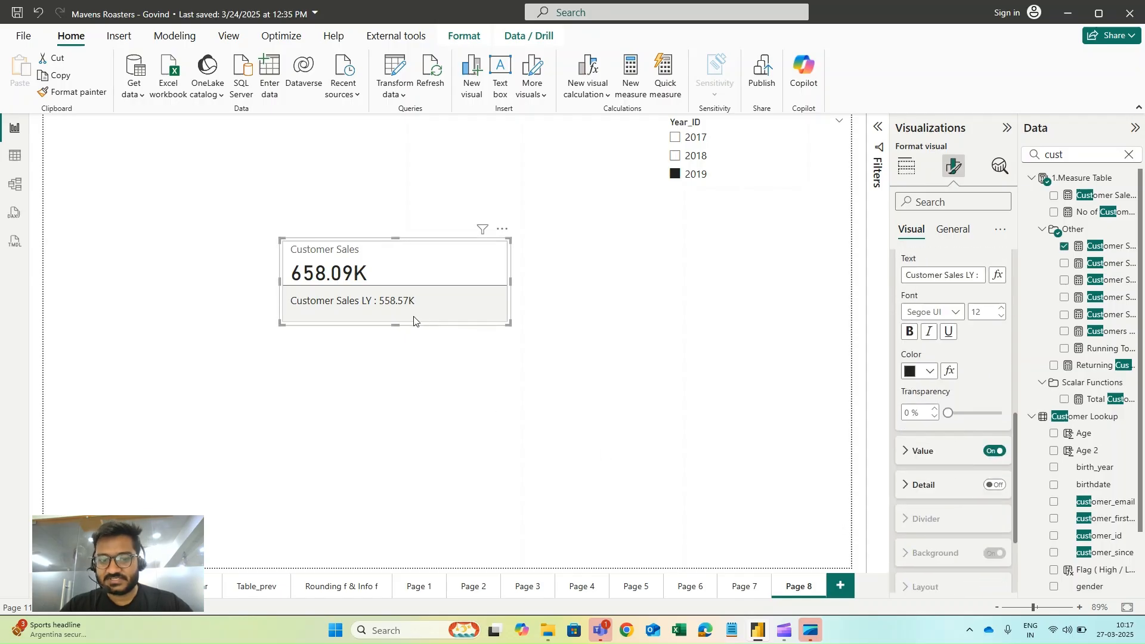
left_click(936, 457)
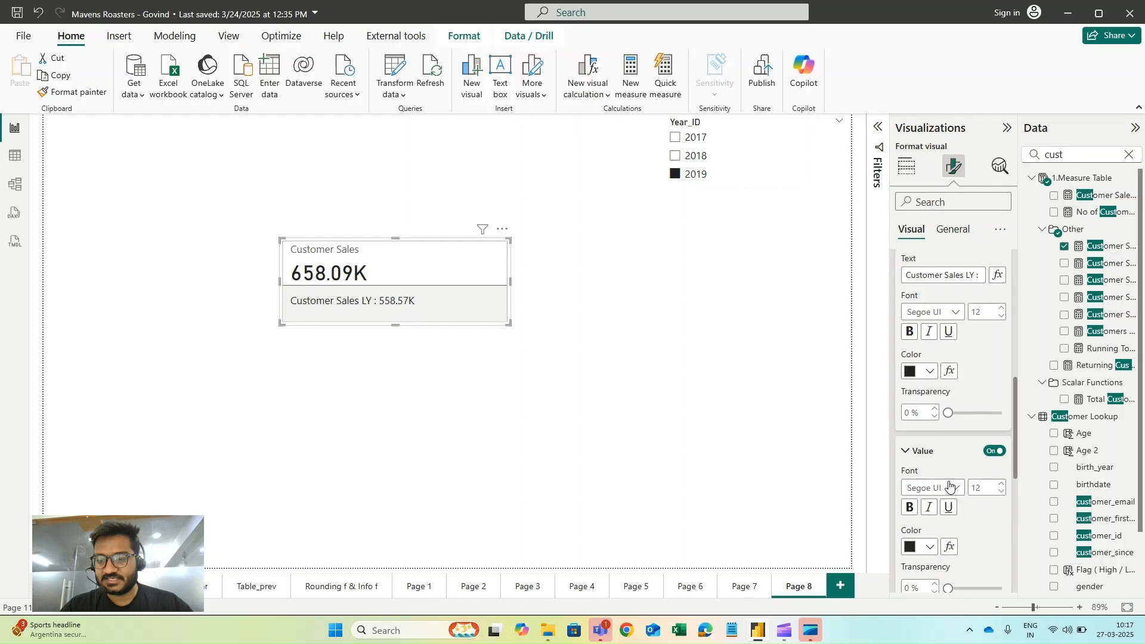
scroll(931, 457, "down", 2)
left_click(927, 451)
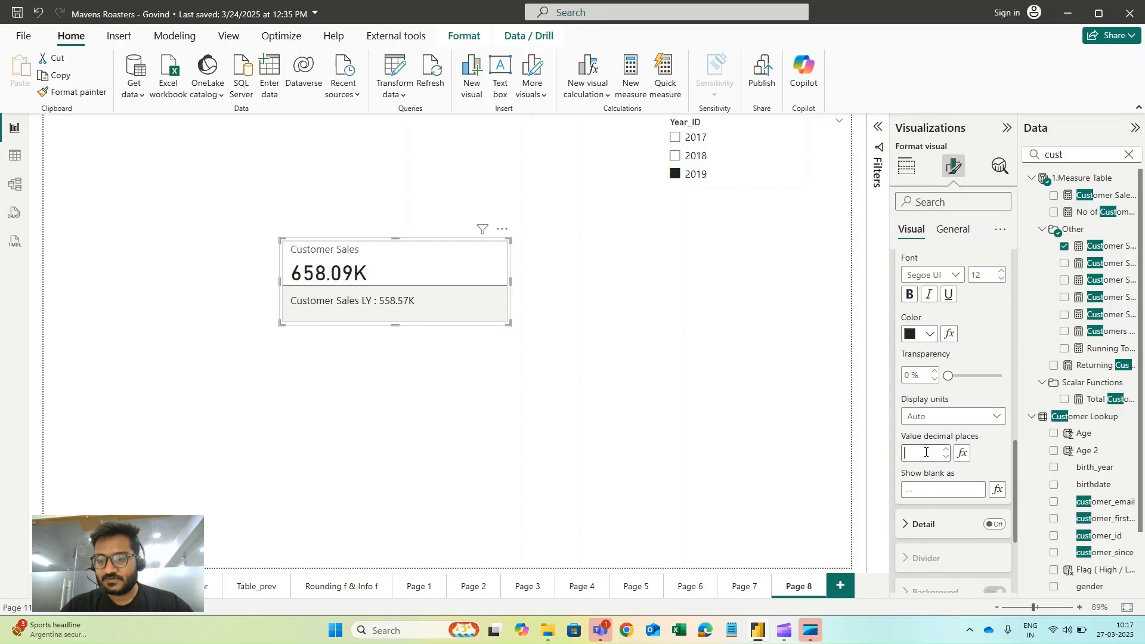
type("1")
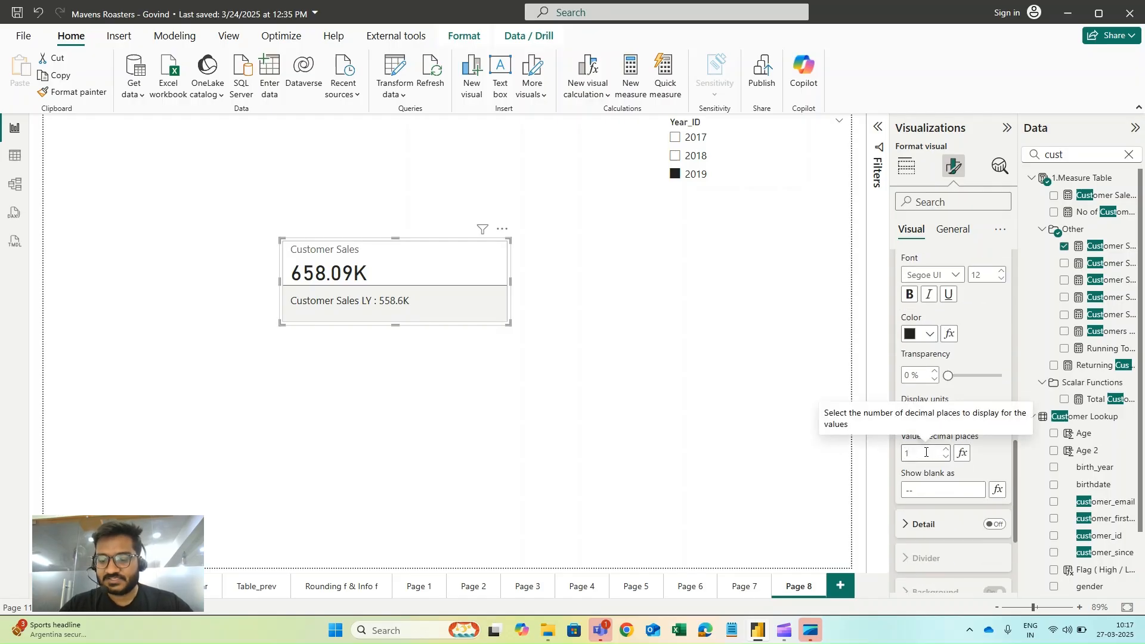
key("BackSpace")
type("0")
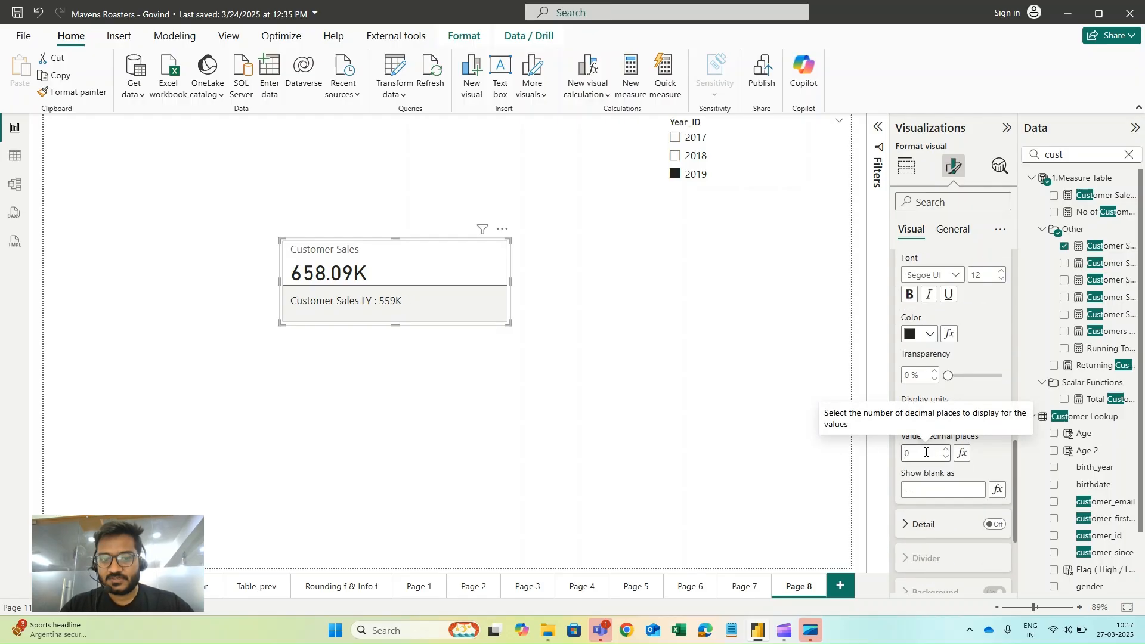
left_click(803, 350)
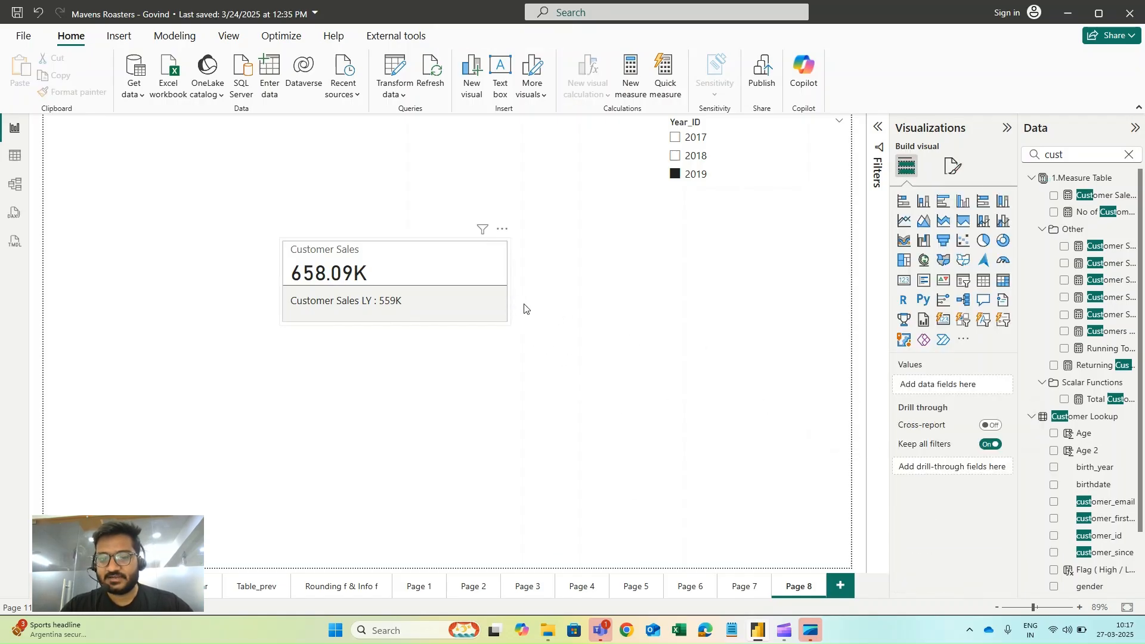
- Turn on Detail for the card's Customer Sales Last Year reference label and open the detail's settings
left_click(496, 308)
left_click(953, 166)
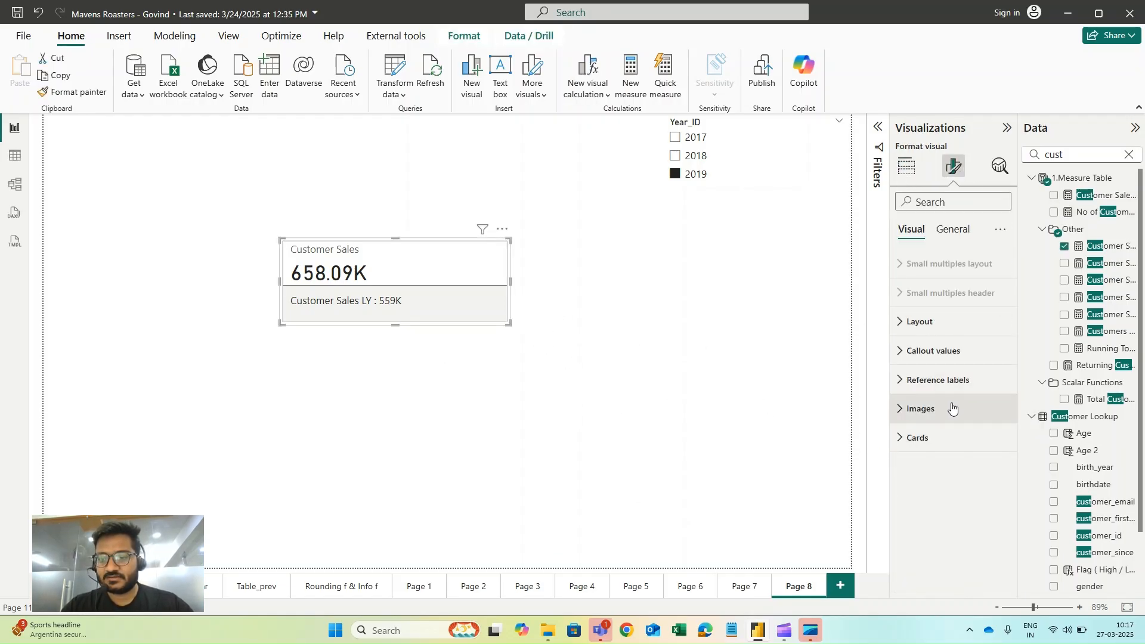
left_click(949, 380)
scroll(992, 429, "down", 2)
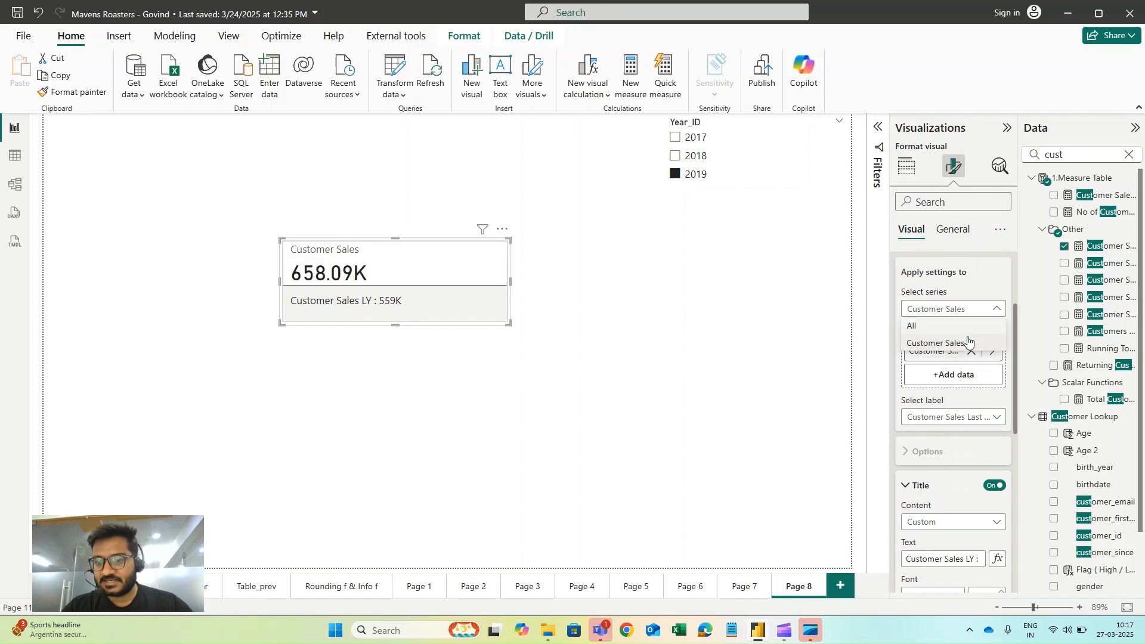
left_click(957, 428)
scroll(959, 462, "down", 3)
scroll(961, 494, "down", 3)
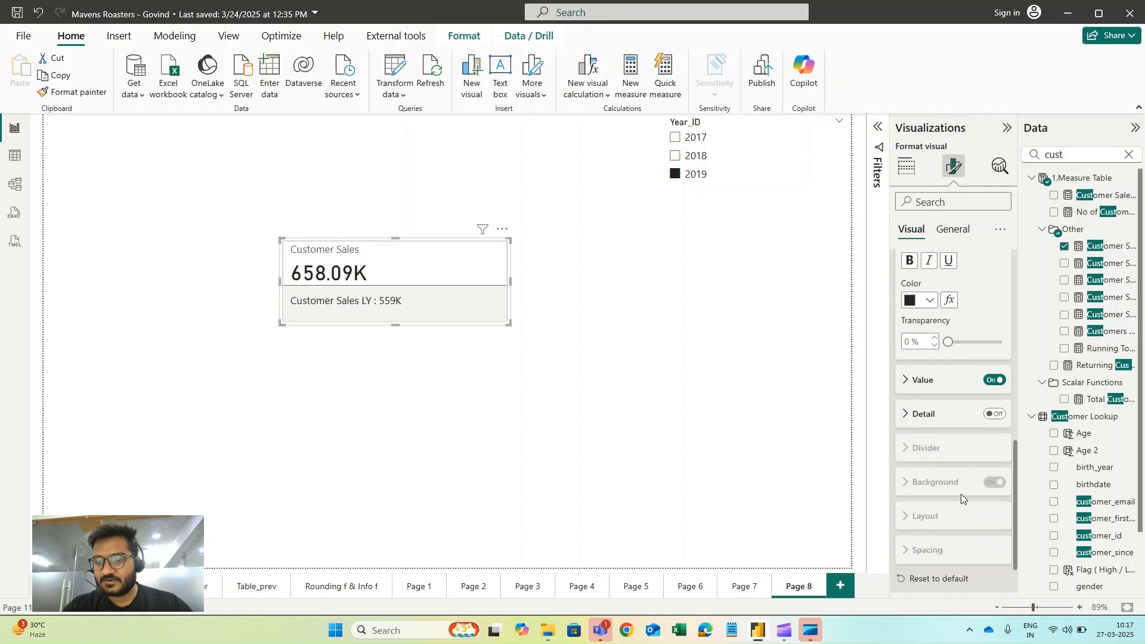
left_click(990, 415)
left_click(931, 416)
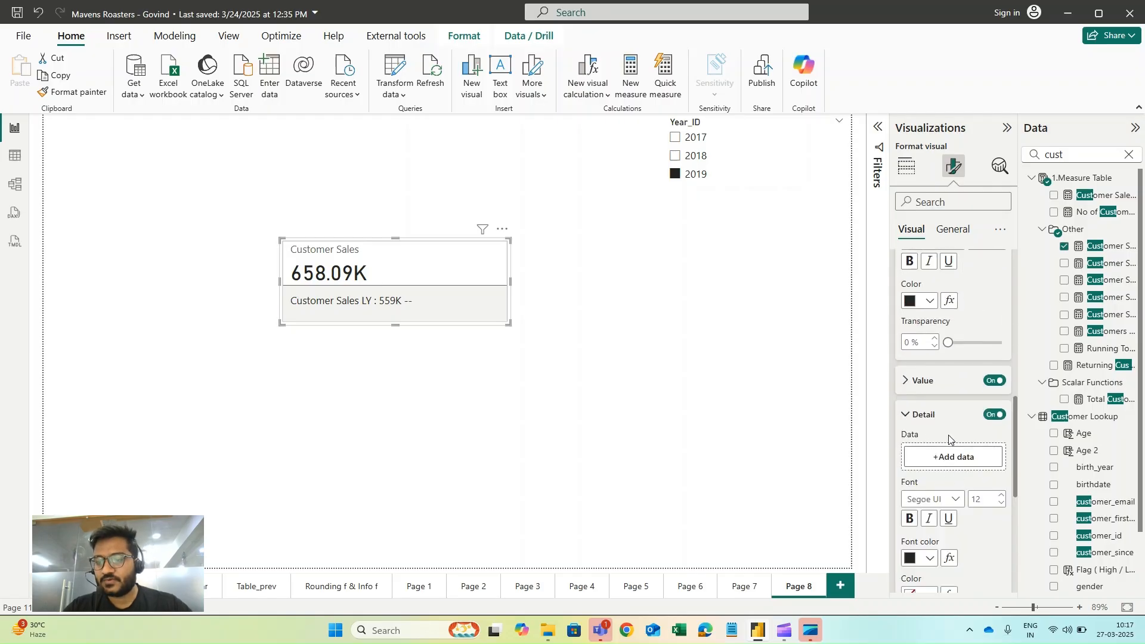